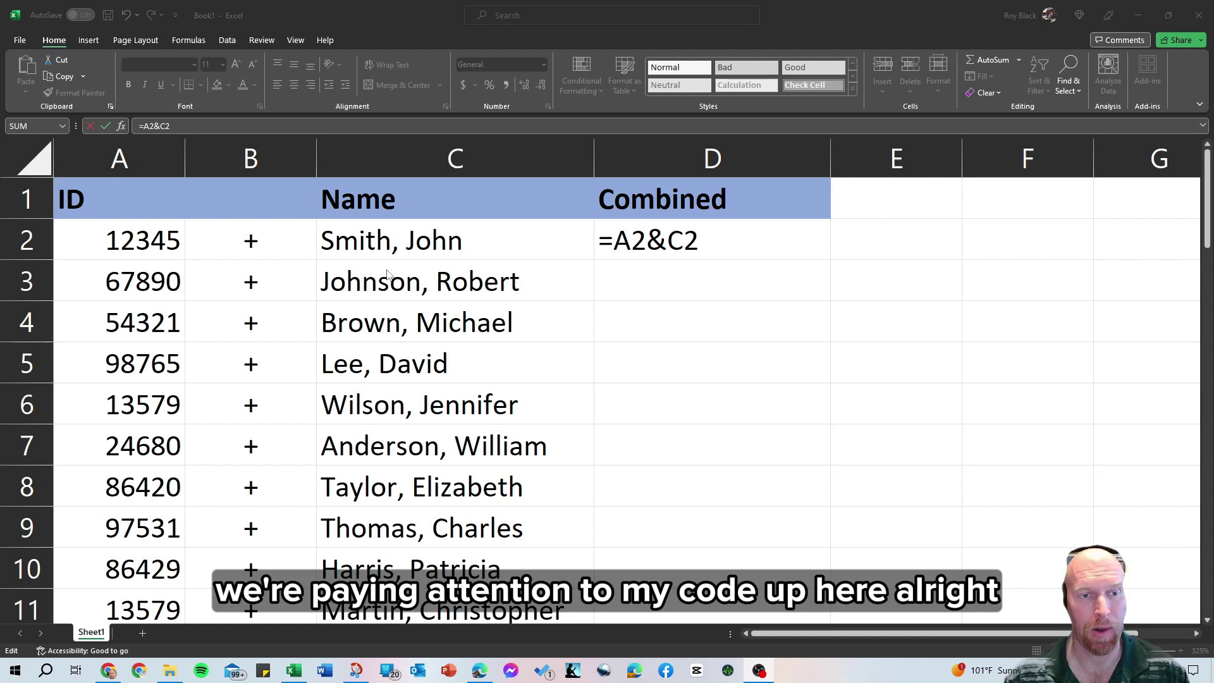
Correct the D2 formula from the stray D3 reference to =A2&C2, showing 12345Smith, John
left_click_drag(169, 126, 139, 127)
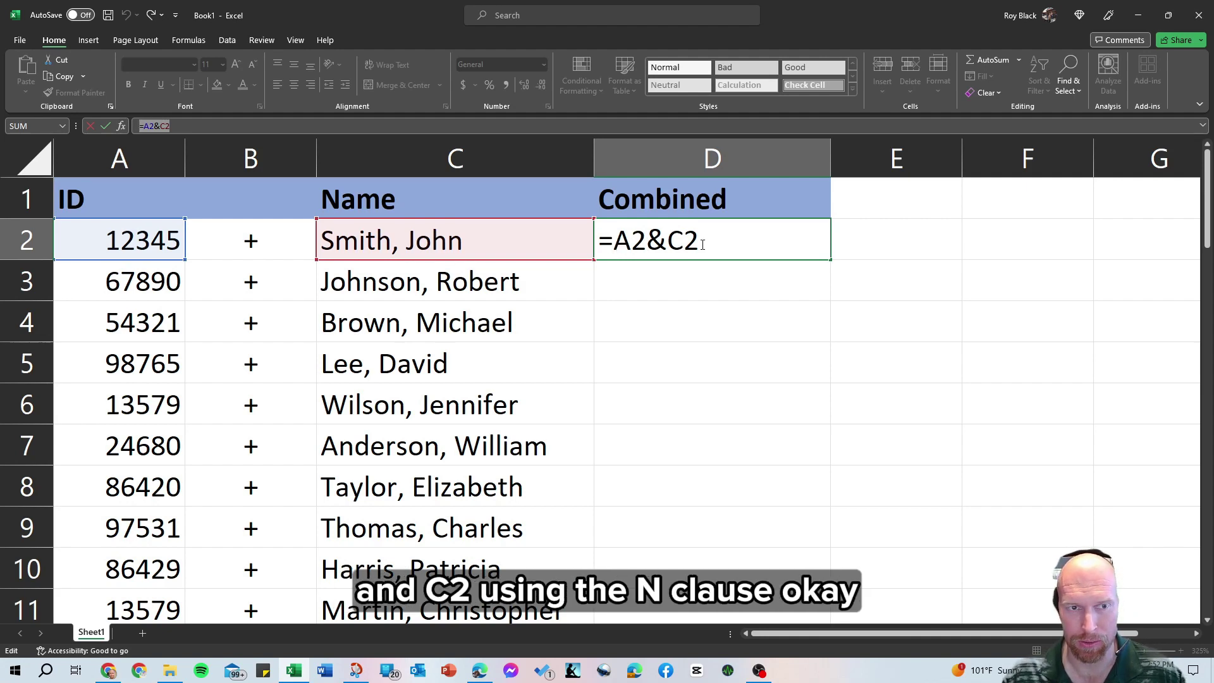
left_click(697, 279)
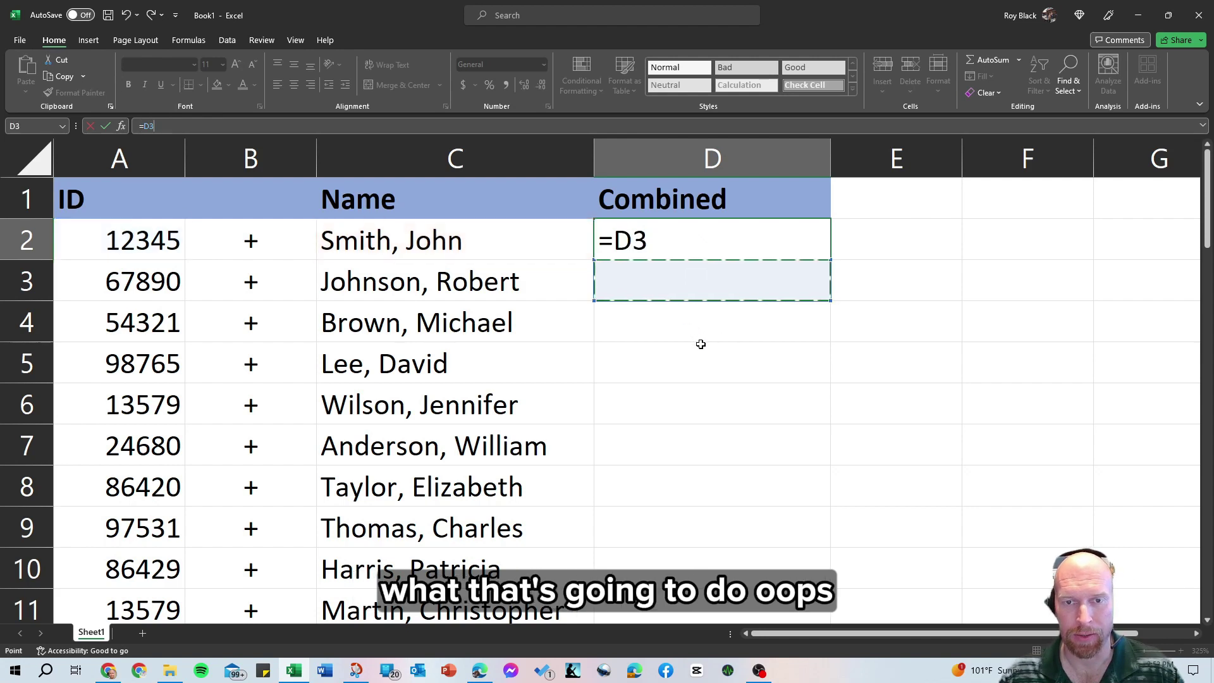
left_click(641, 241)
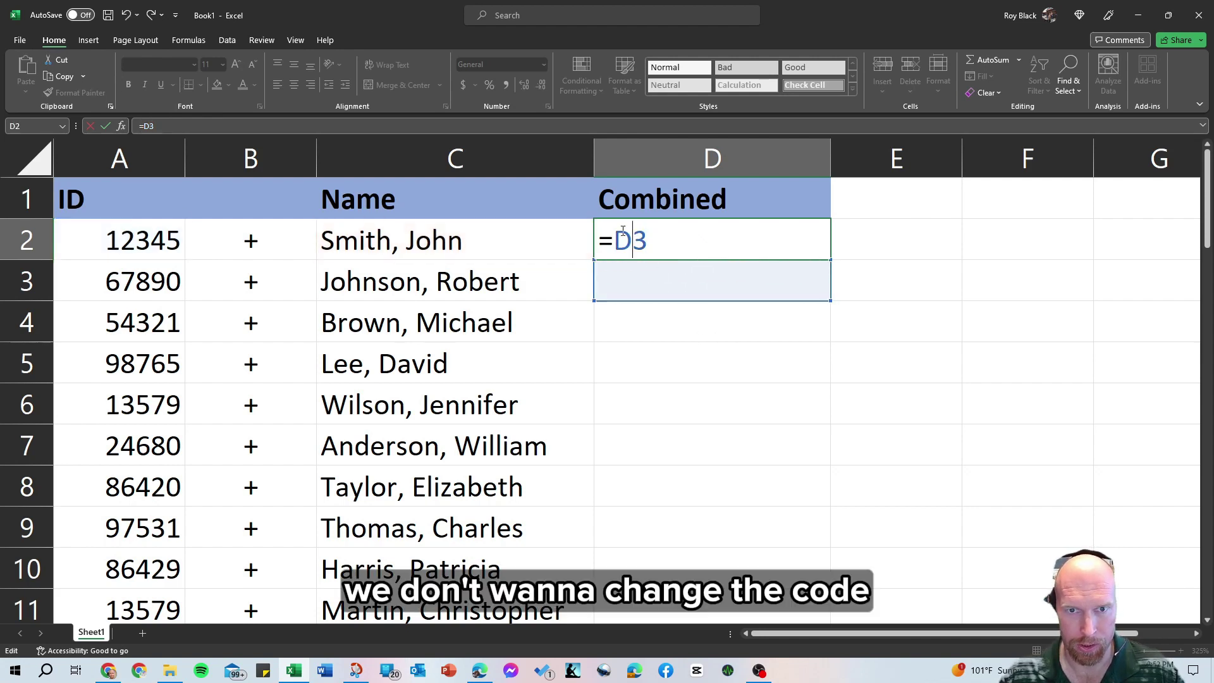
double_click(623, 234)
type("A2")
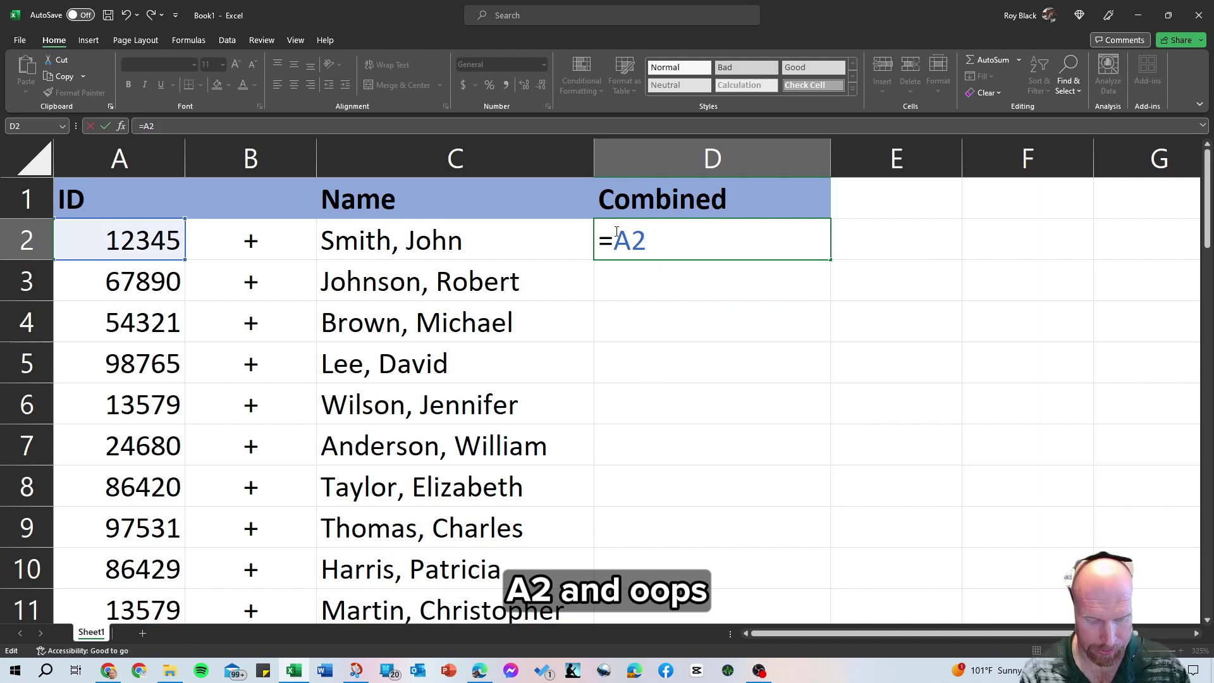
type("$")
key("BackSpace")
type("&")
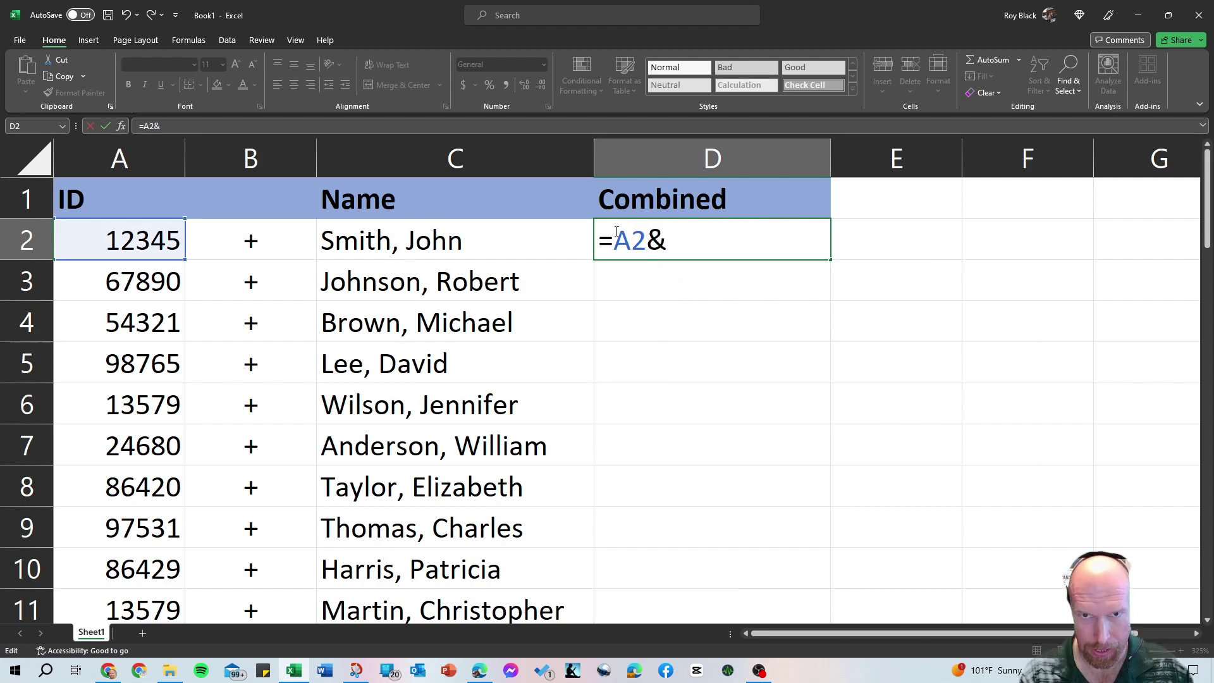
type("C2")
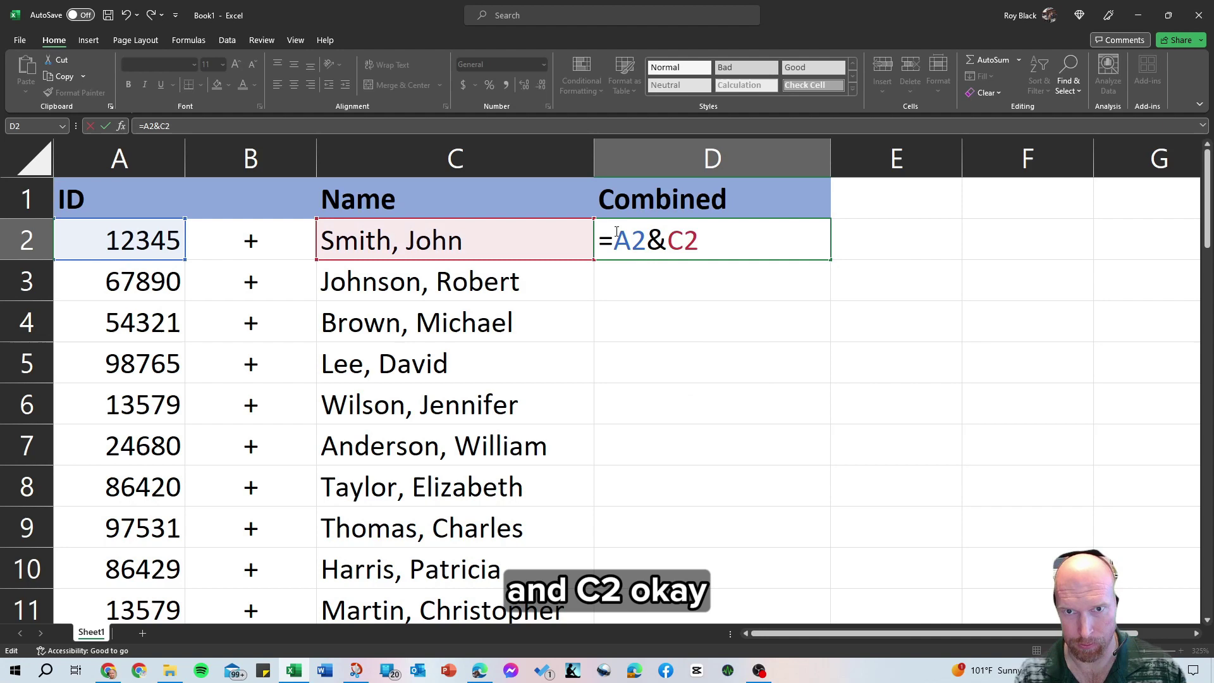
key("Return")
left_click(629, 236)
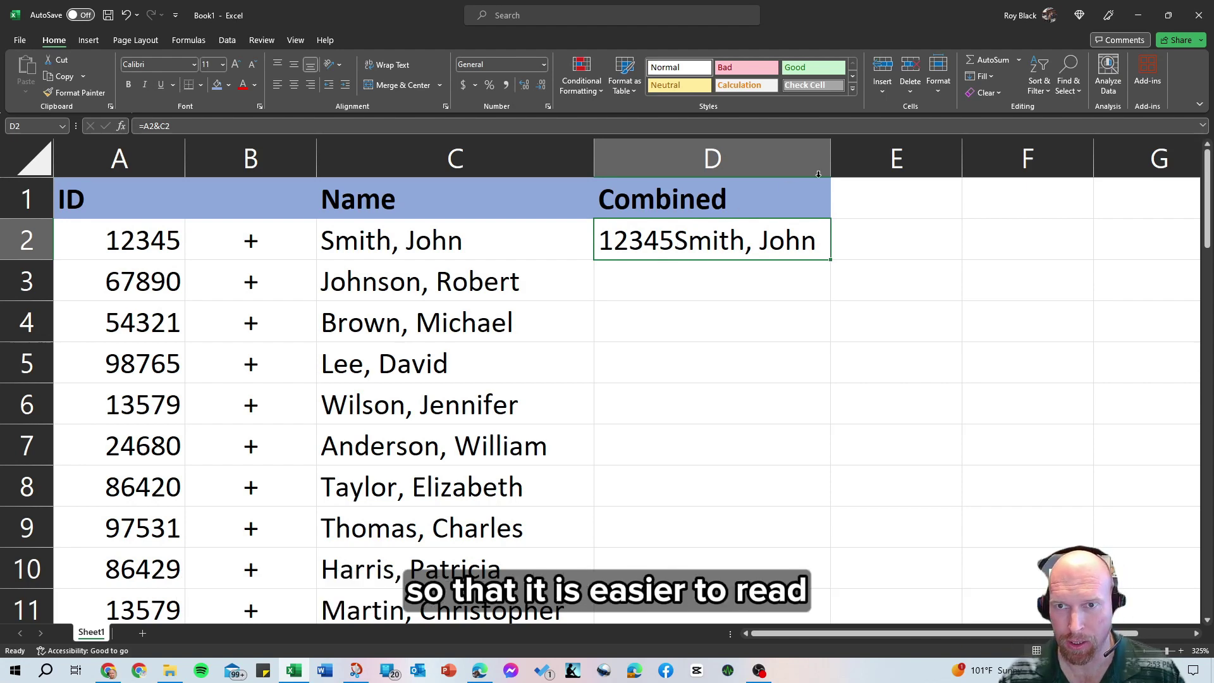
Insert a new column E with the heading 'Comb w Char' in E1
left_click(885, 151)
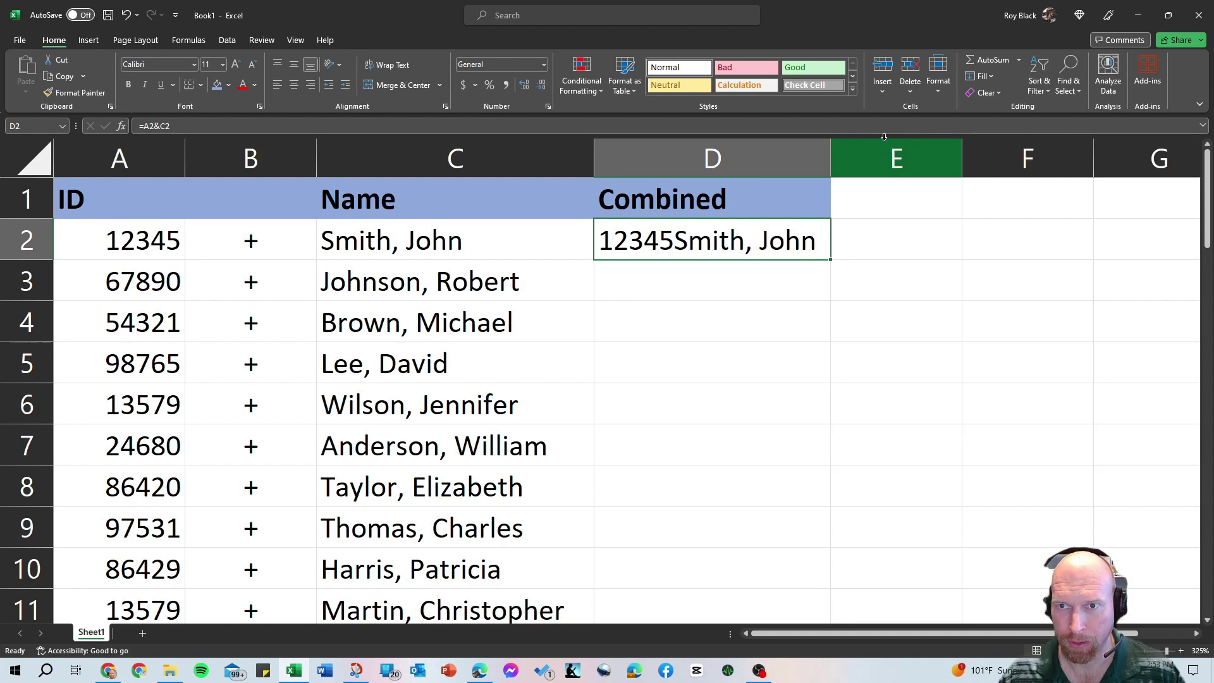
right_click(885, 144)
left_click(936, 269)
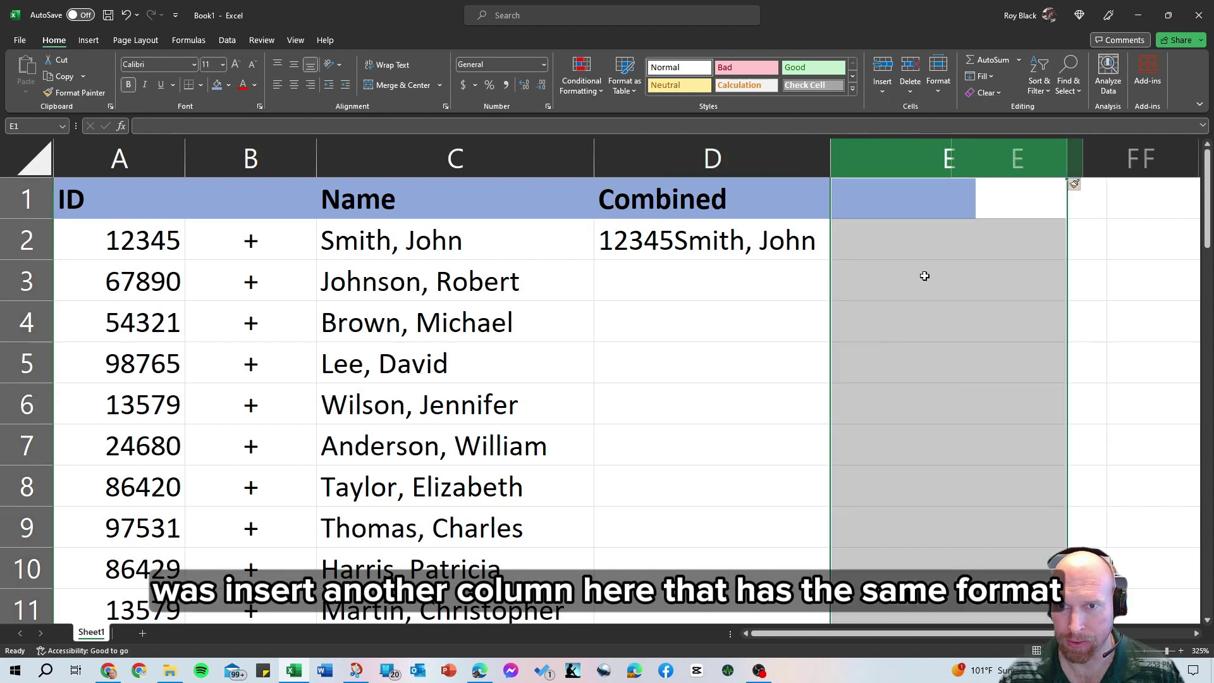
left_click(914, 195)
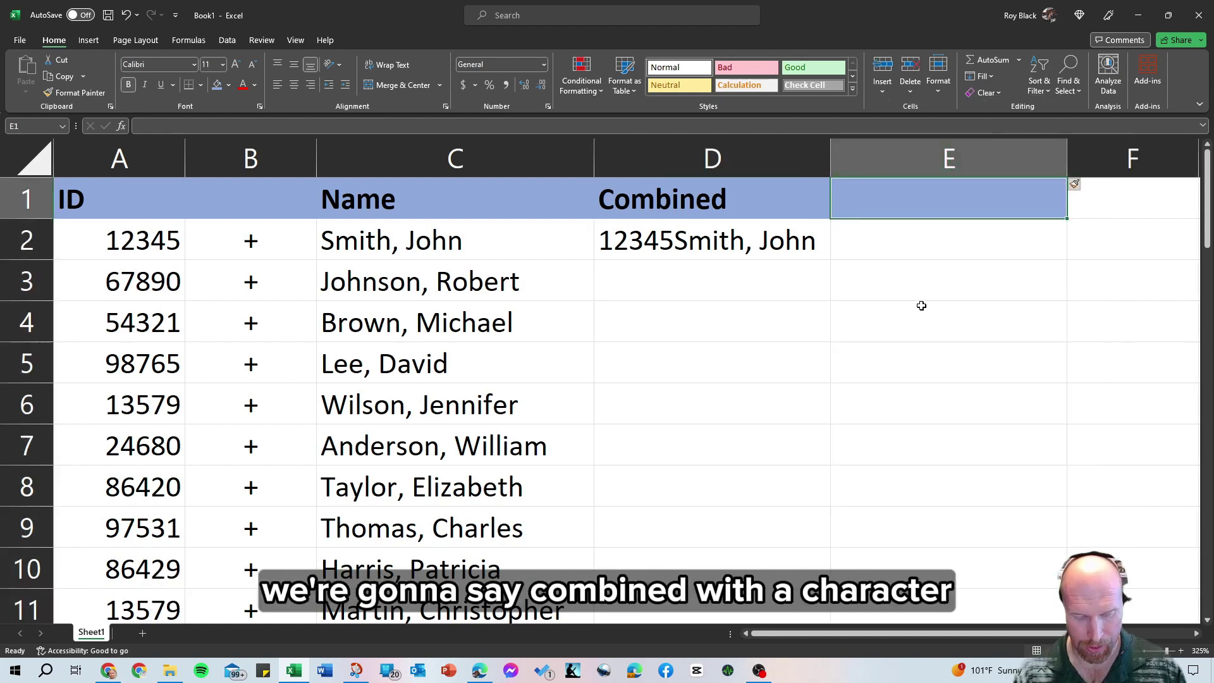
type("Comb w")
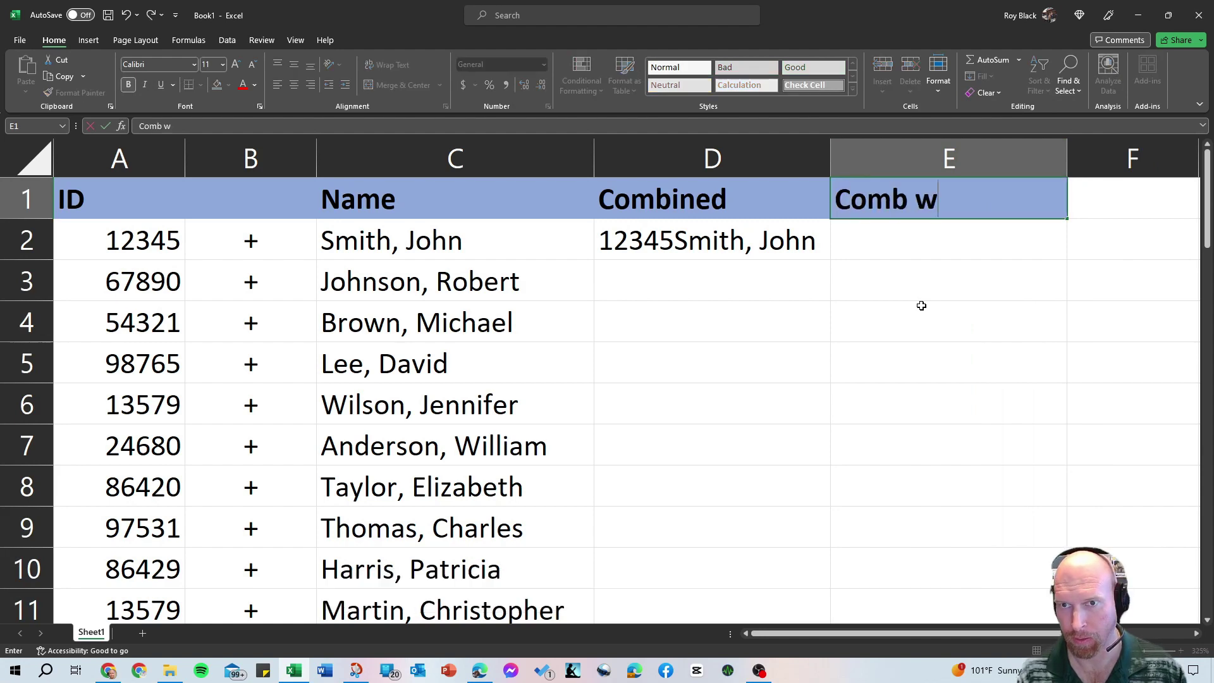
type(" Char")
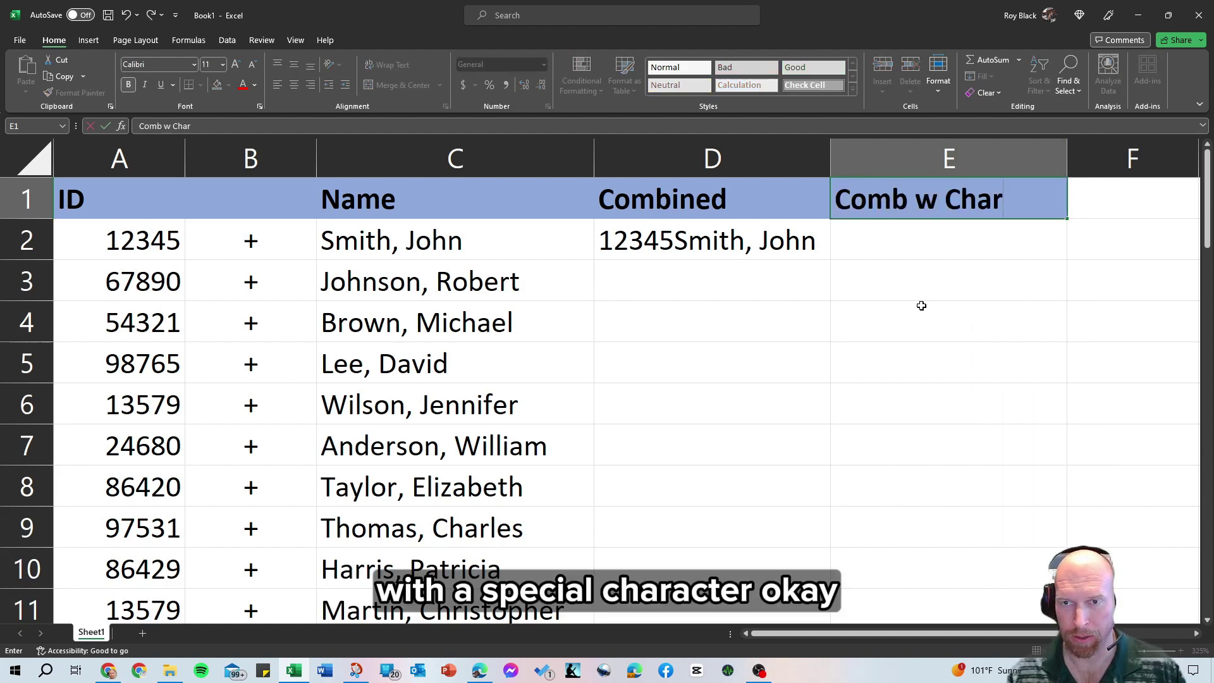
left_click(921, 305)
Enter =A2&"-"&C2 in E2 so it shows 12345-Smith, John
left_click(900, 233)
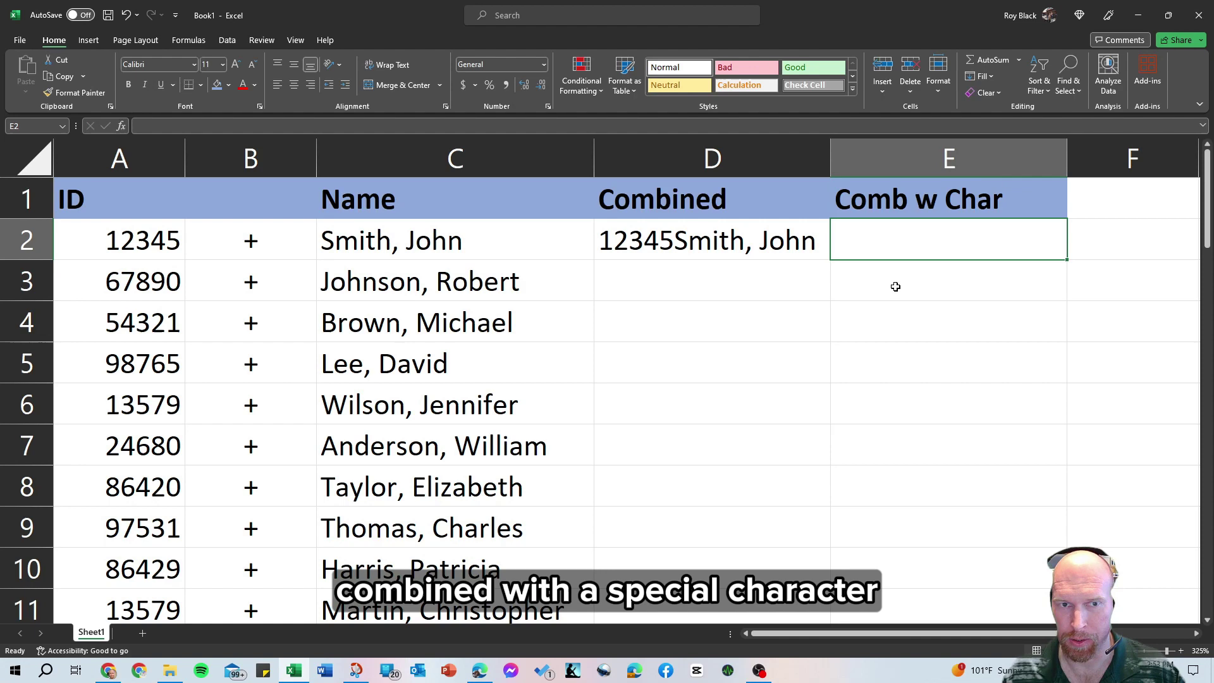
type("=")
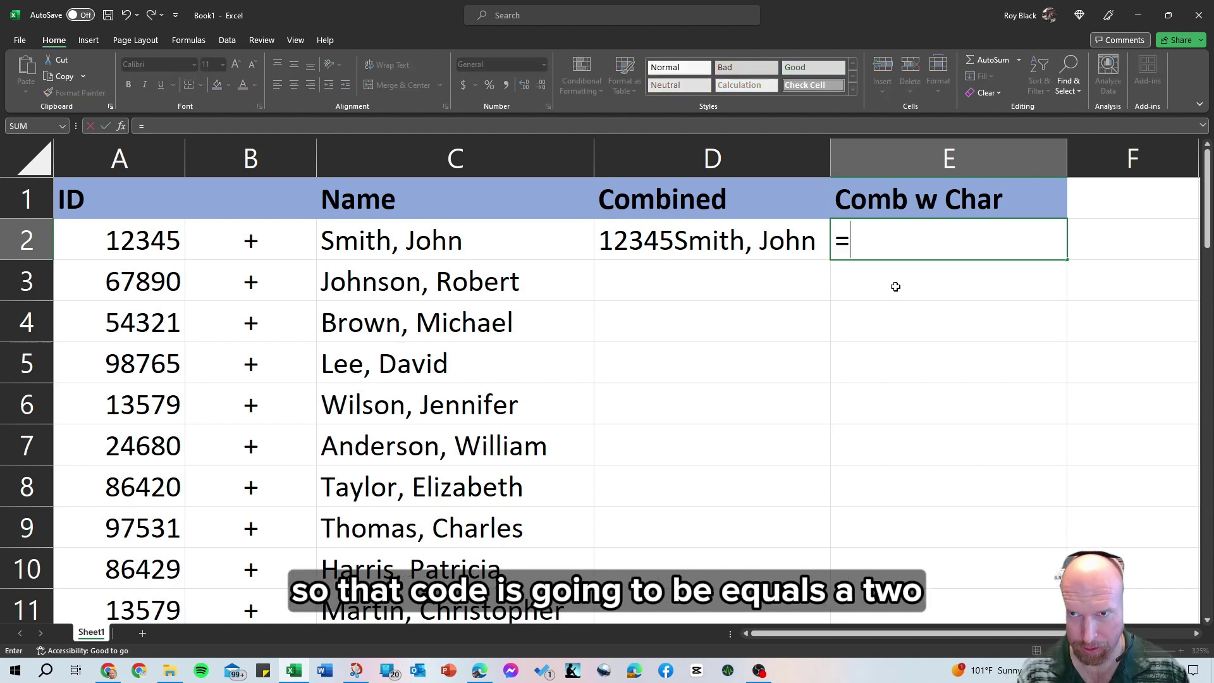
type("A2")
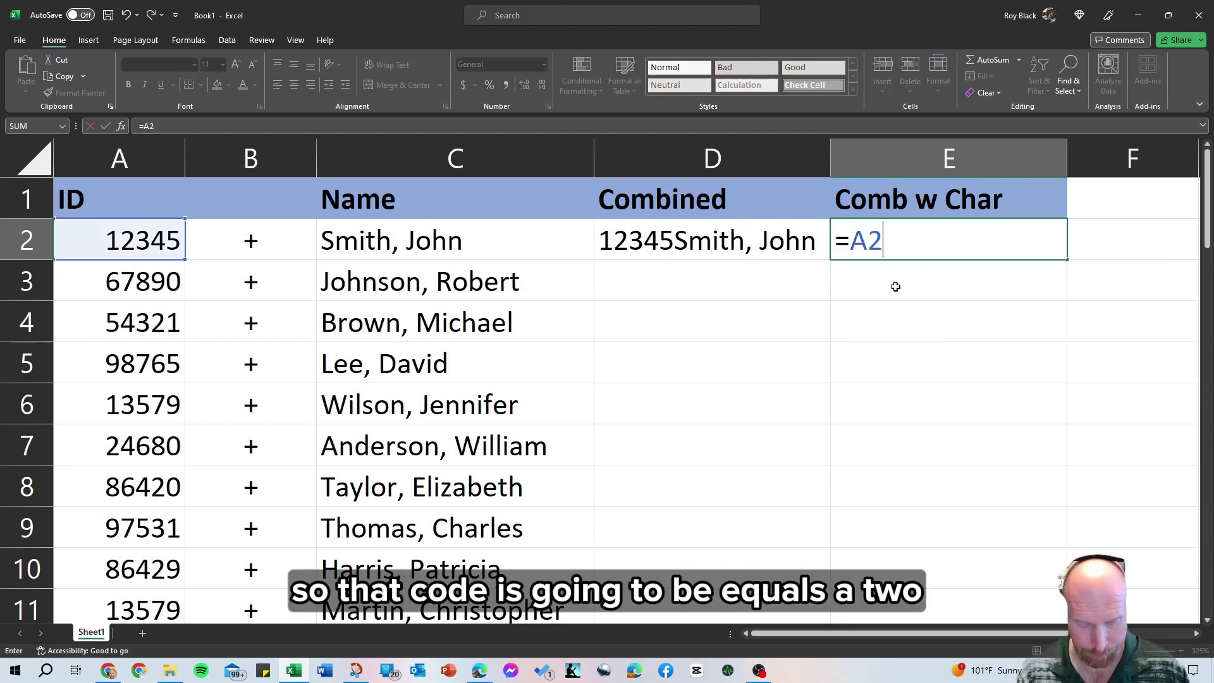
type("&")
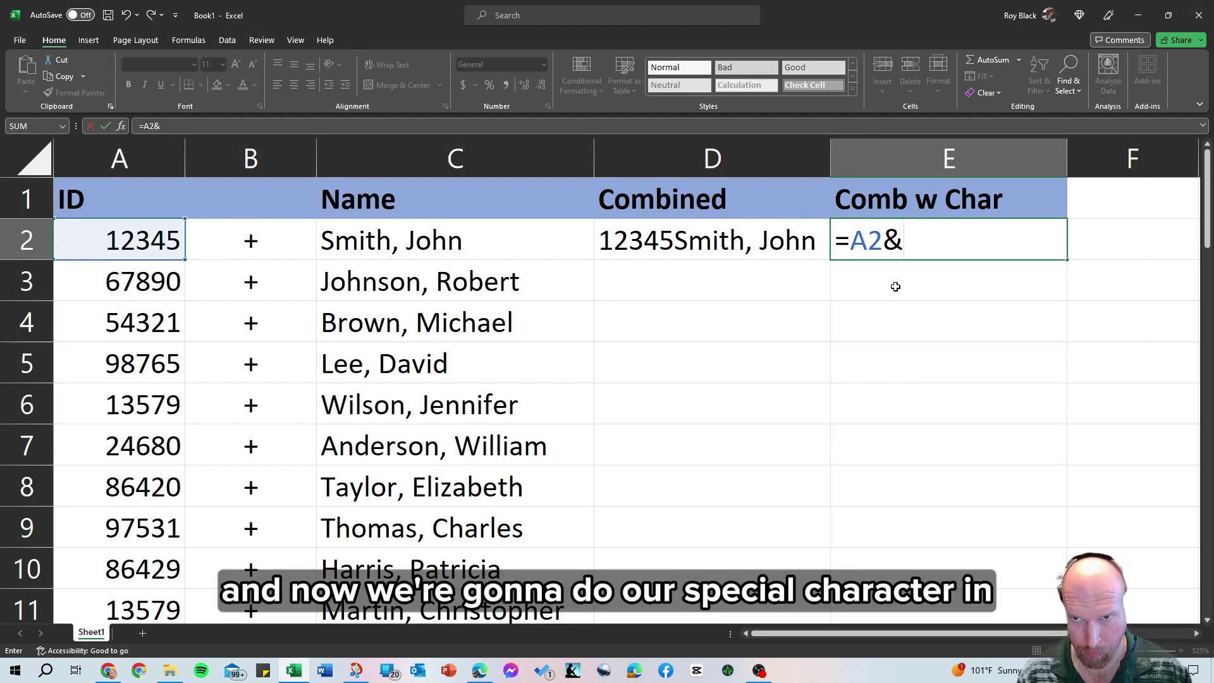
type("\"")
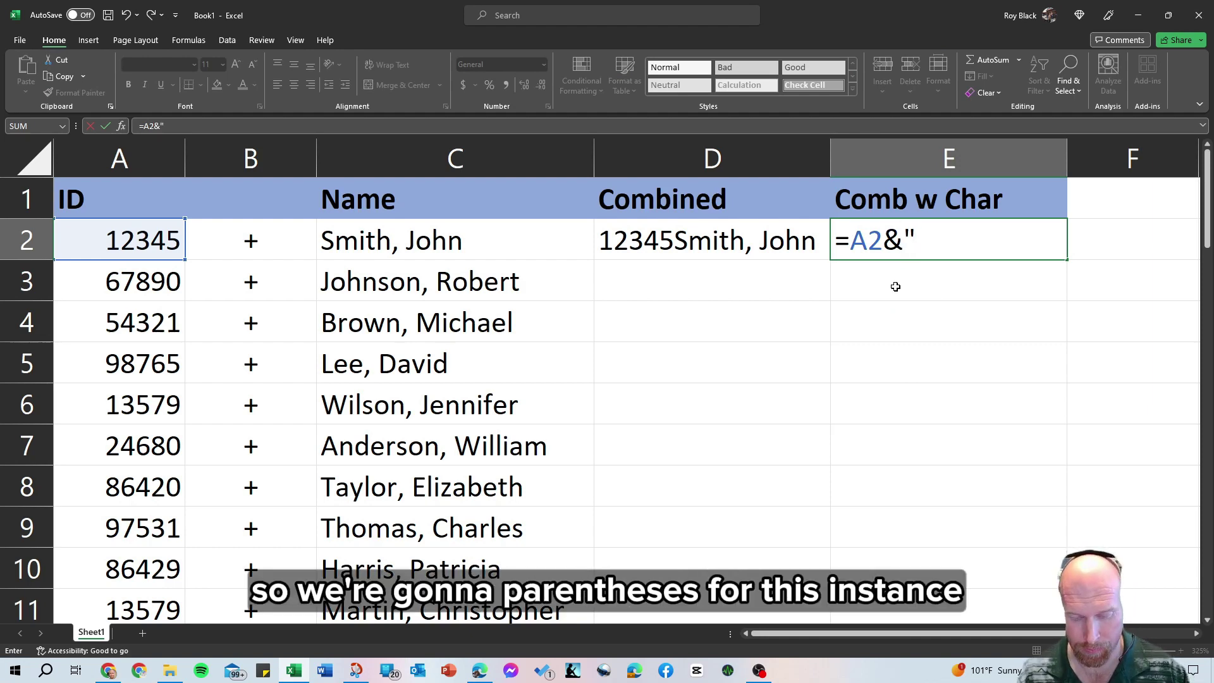
type("-")
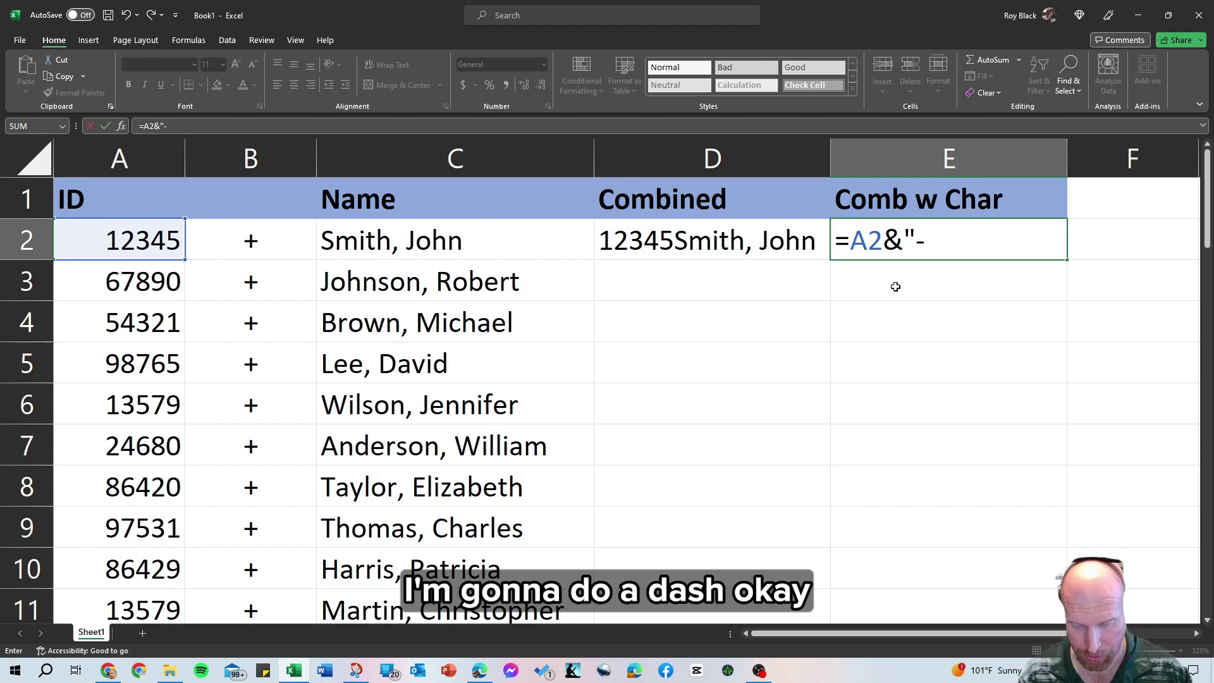
type("\"")
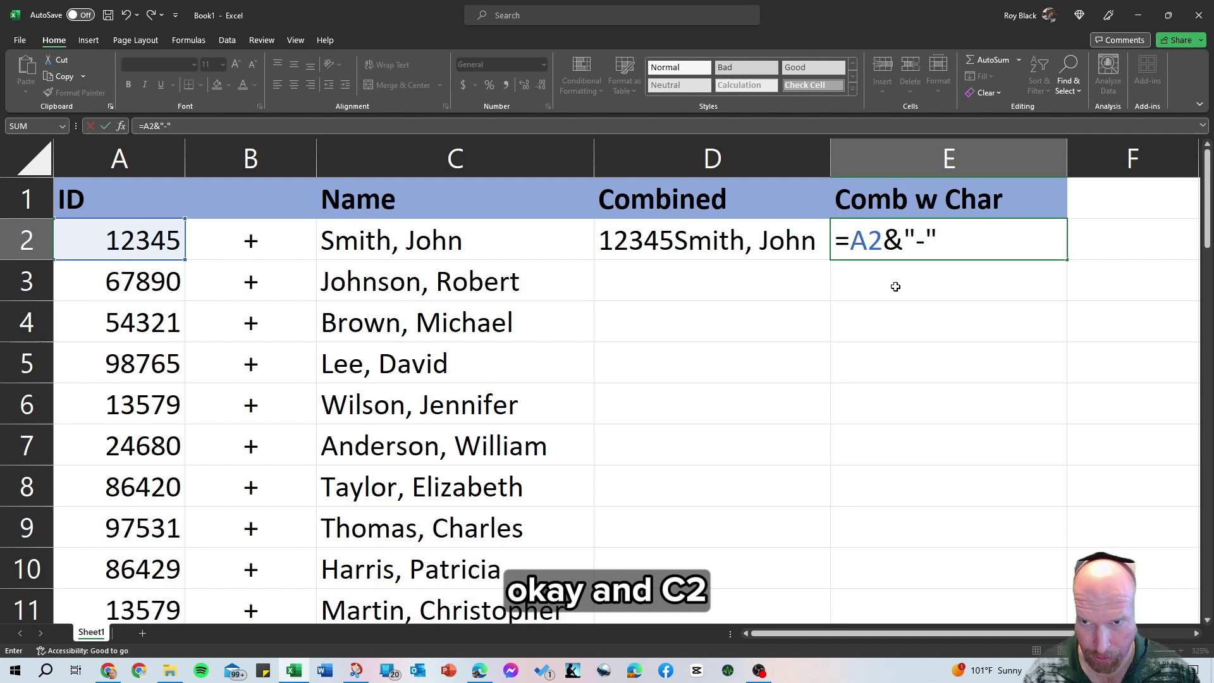
type("&")
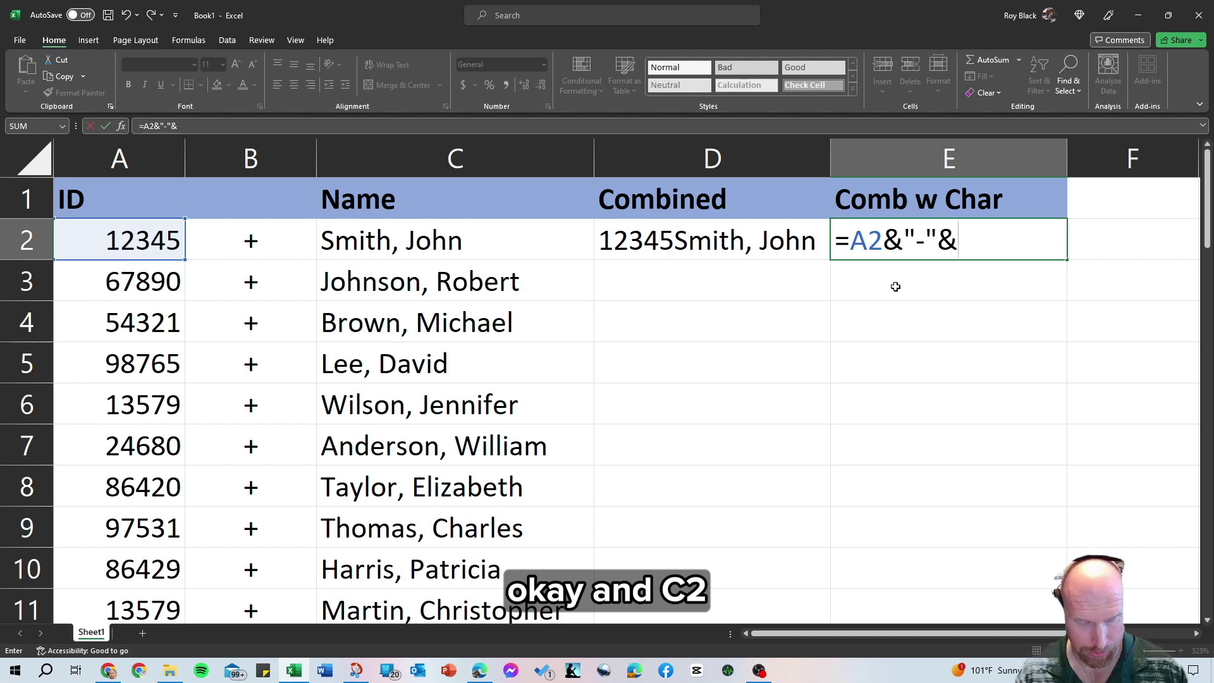
type("C2")
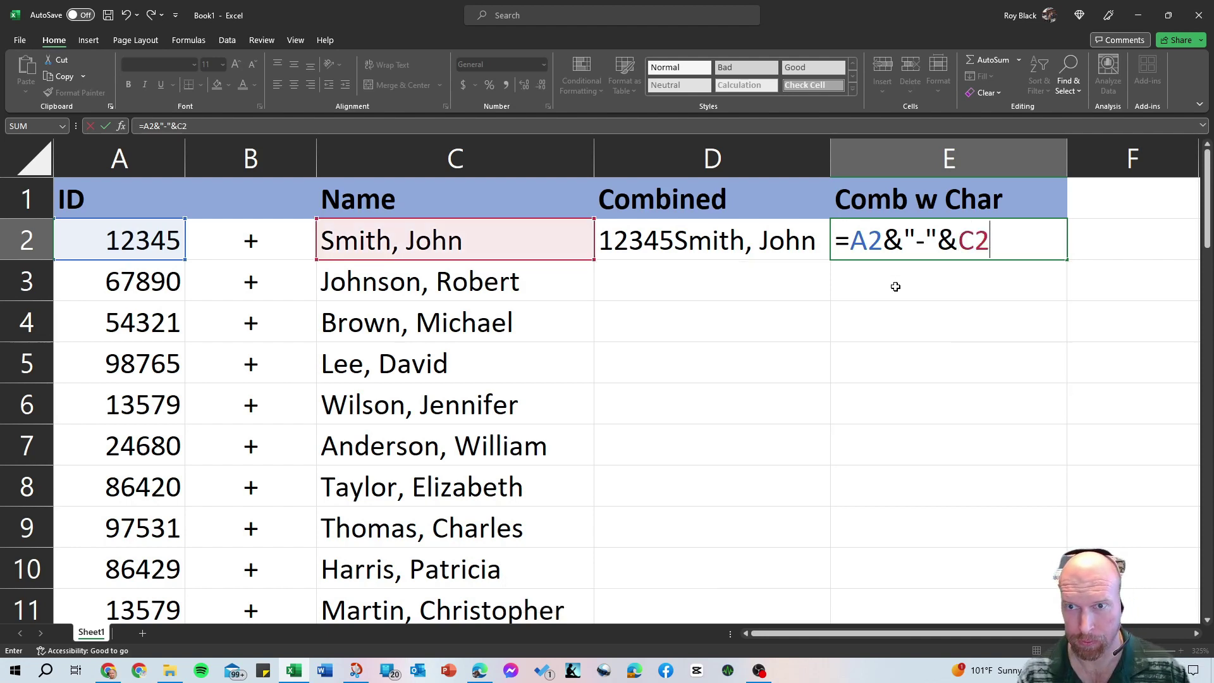
key("Return")
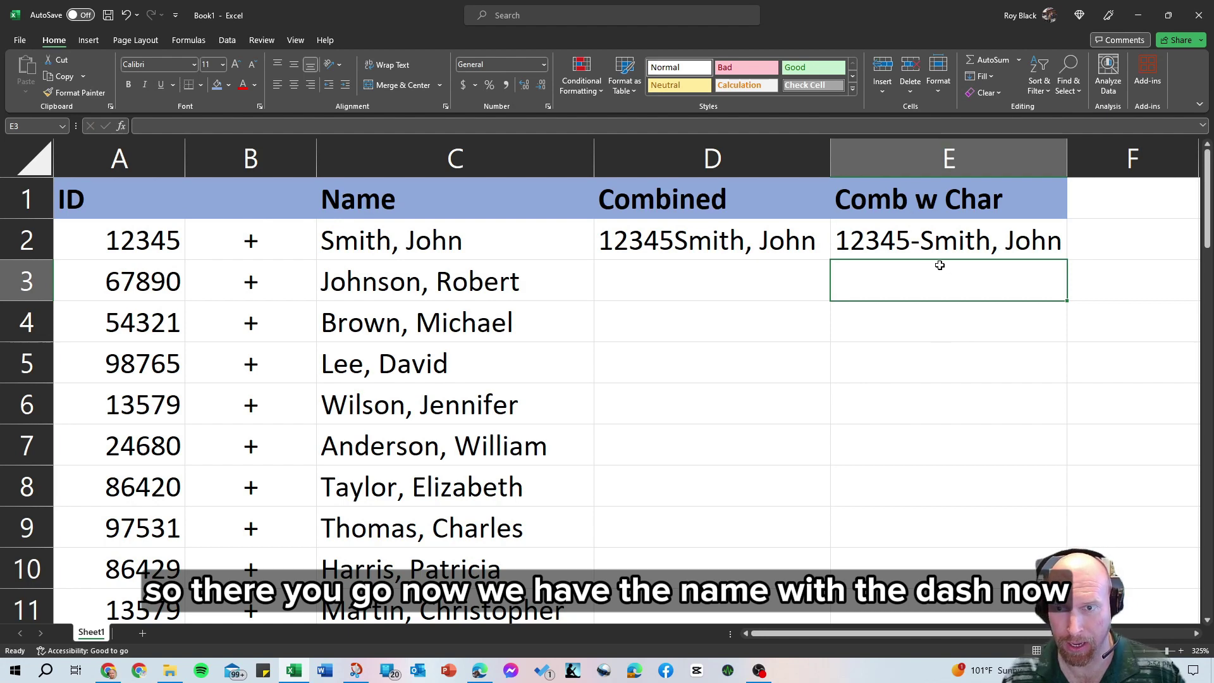
left_click(940, 235)
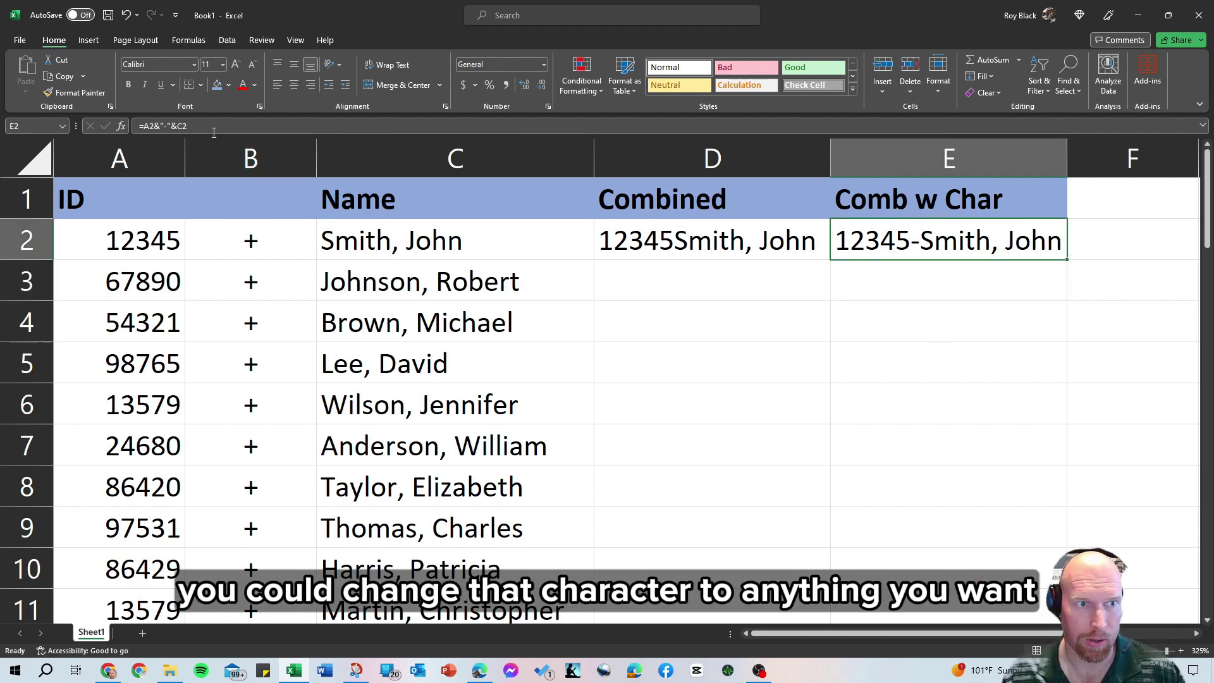
left_click(167, 126)
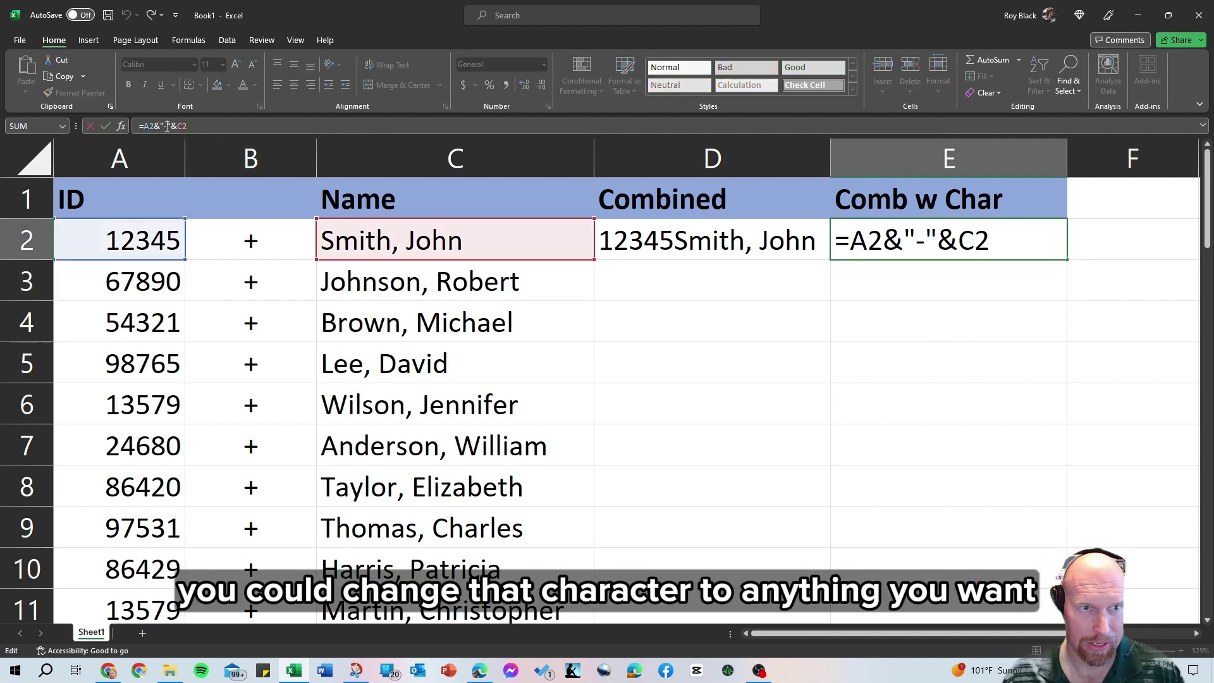
left_click(927, 244)
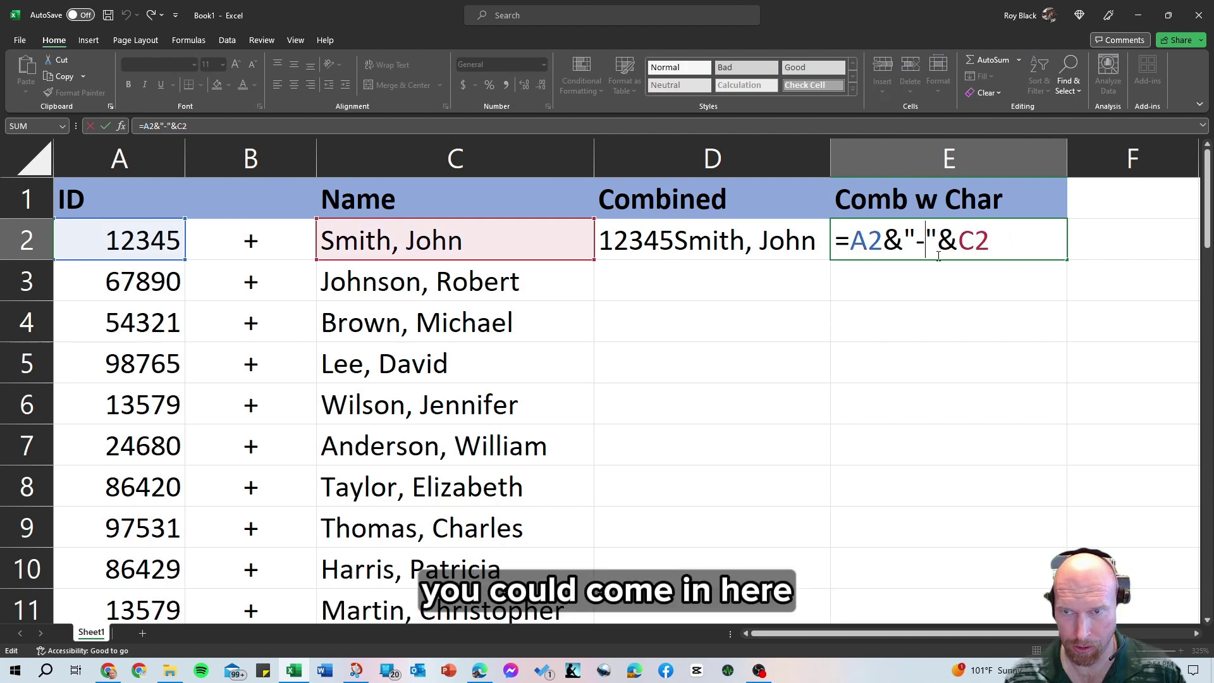
key("BackSpace")
key("super+period")
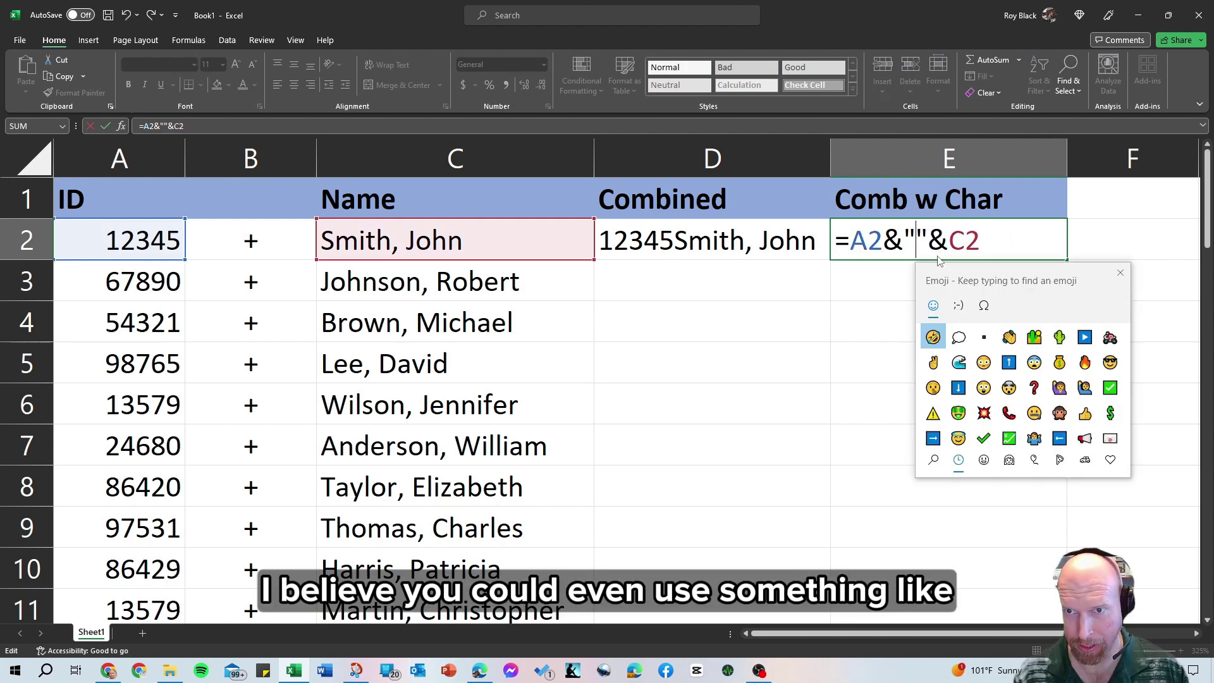
left_click(933, 336)
key("Return")
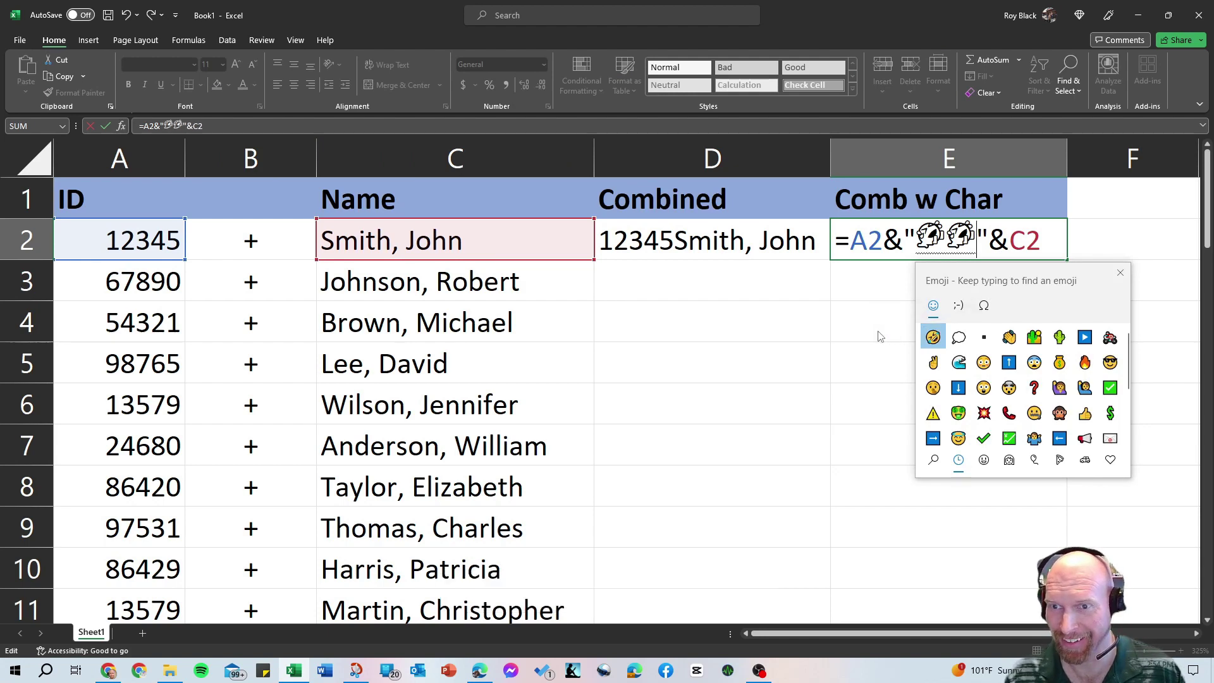
key("Escape")
key("BackSpace")
left_click(878, 330)
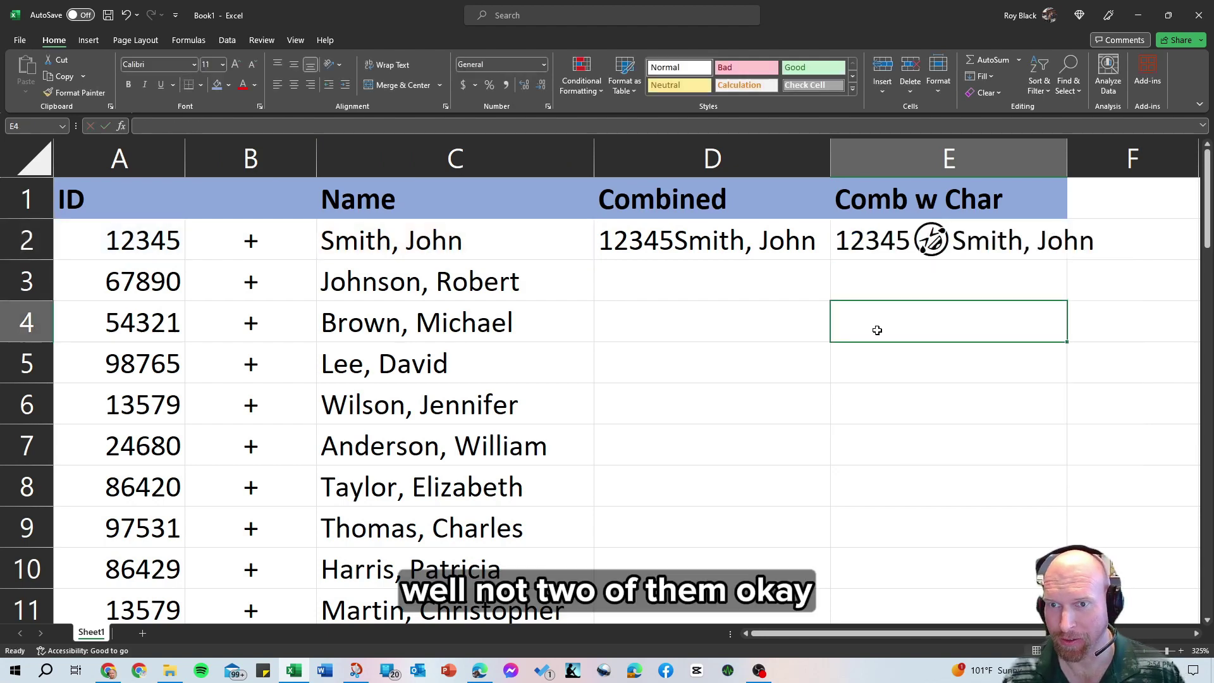
left_click(935, 242)
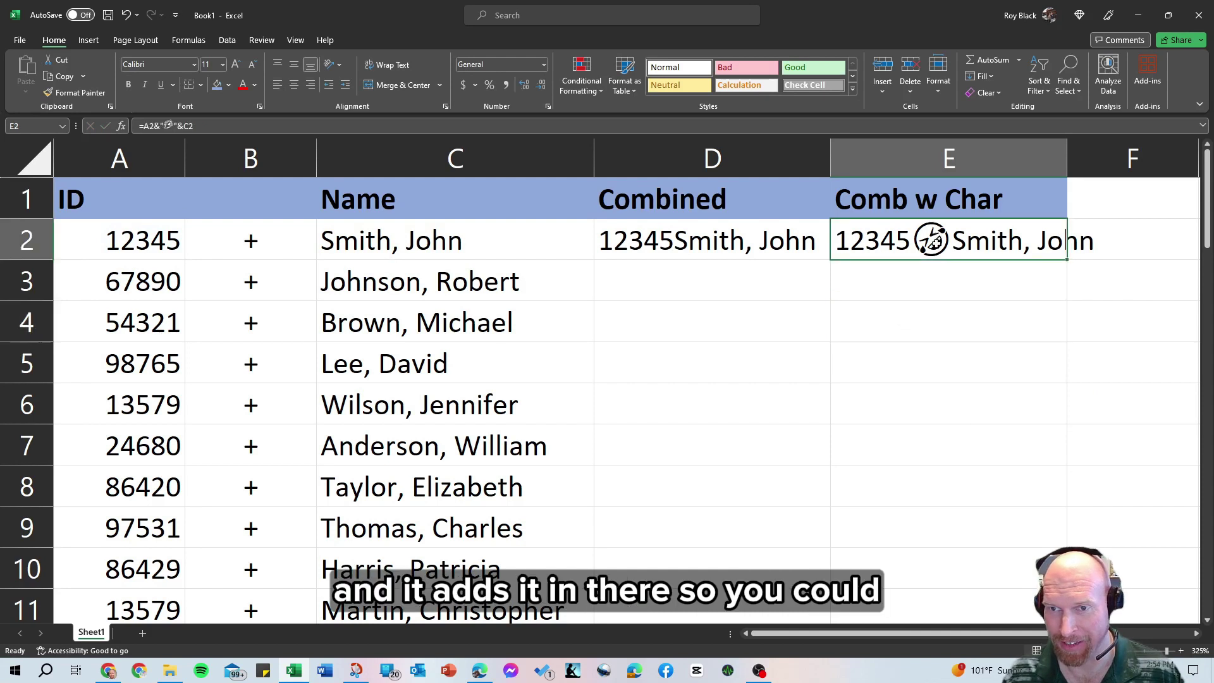
left_click(175, 126)
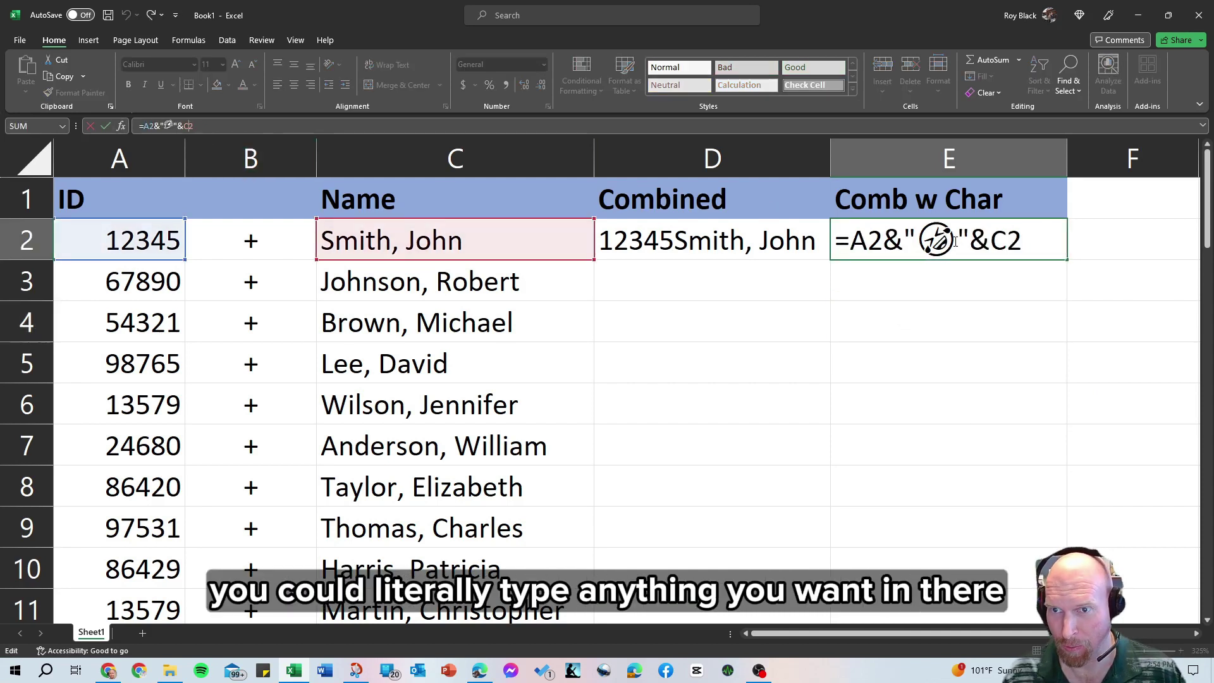
key("BackSpace")
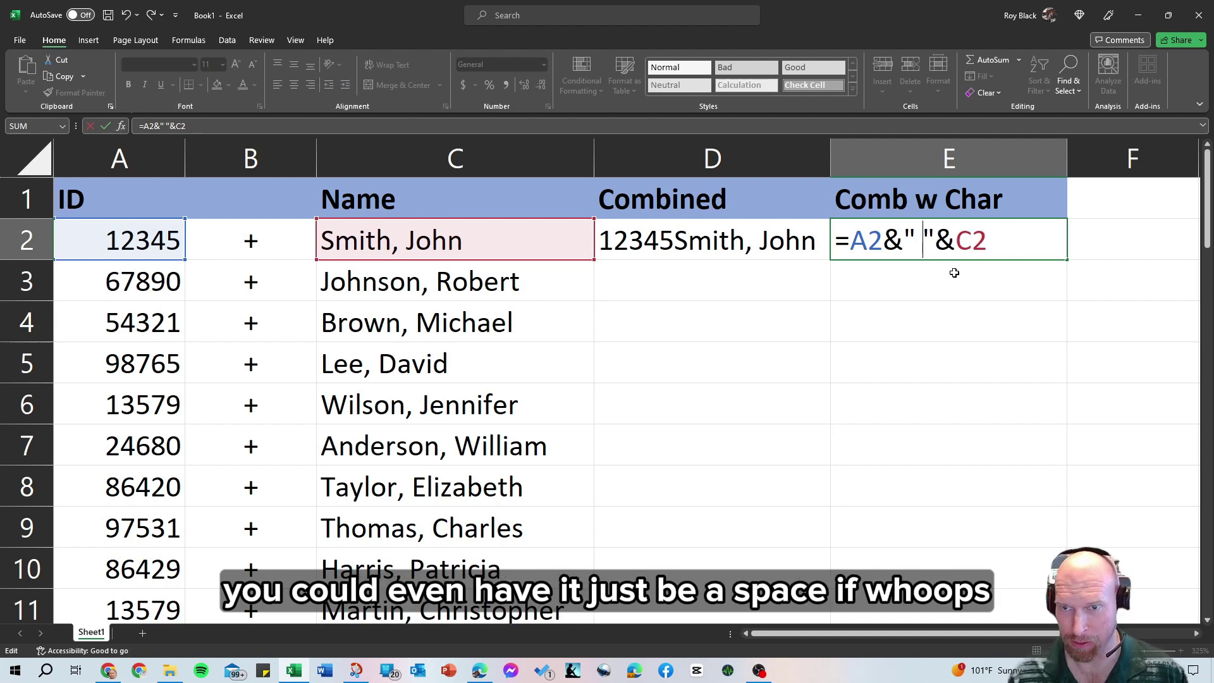
left_click(962, 286)
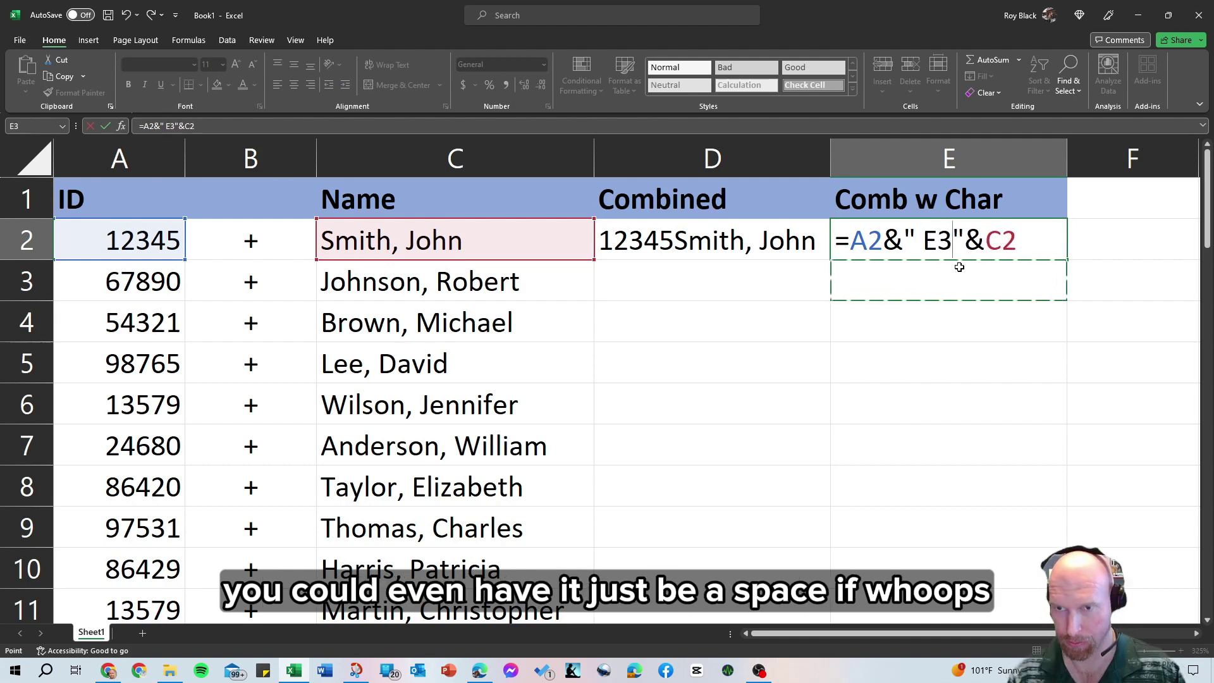
key("BackSpace")
key("BackSpace")
key("Return")
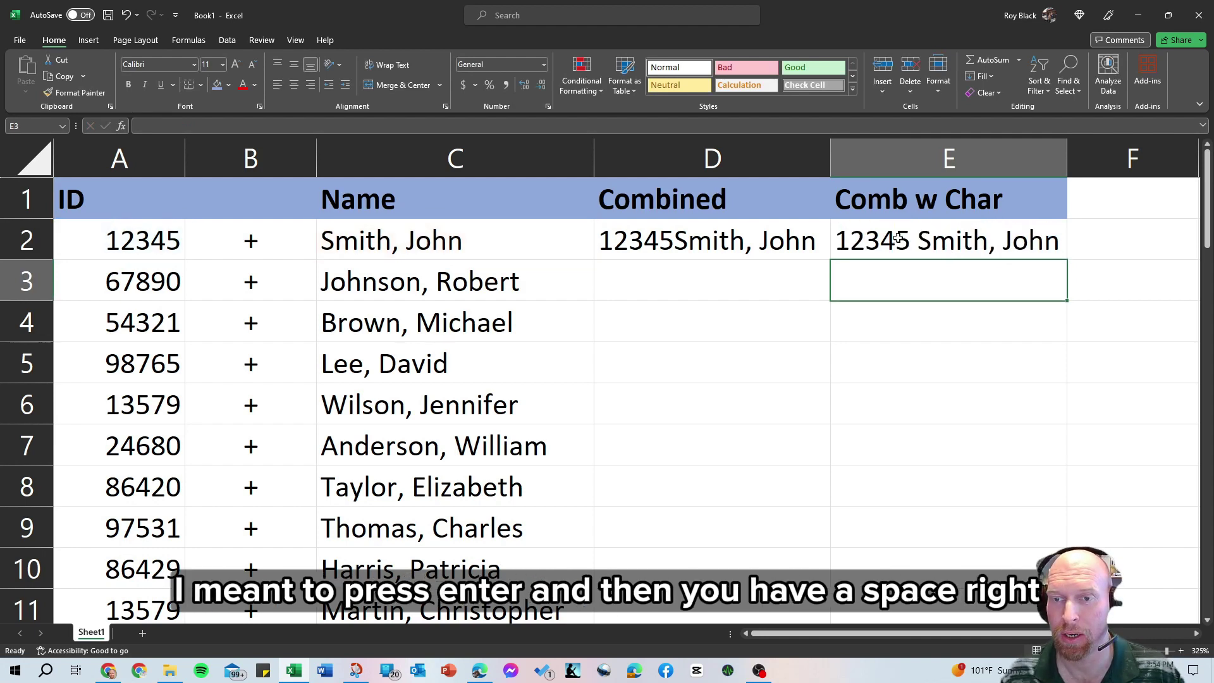
left_click(925, 236)
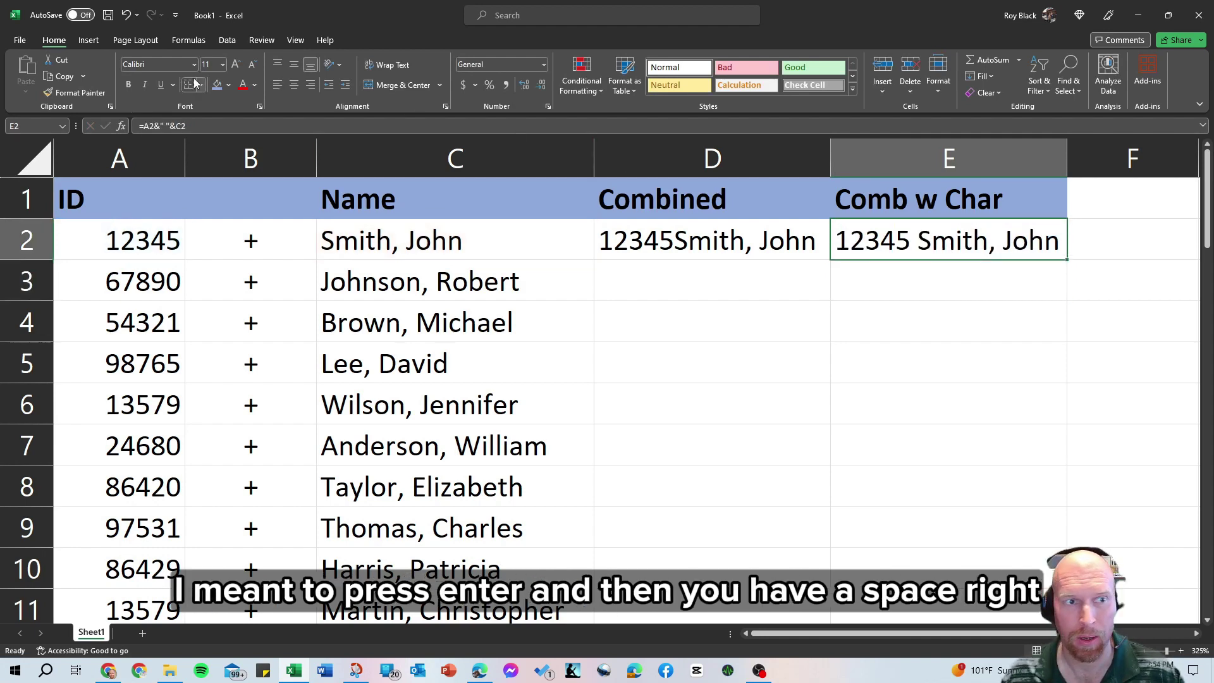
left_click(164, 129)
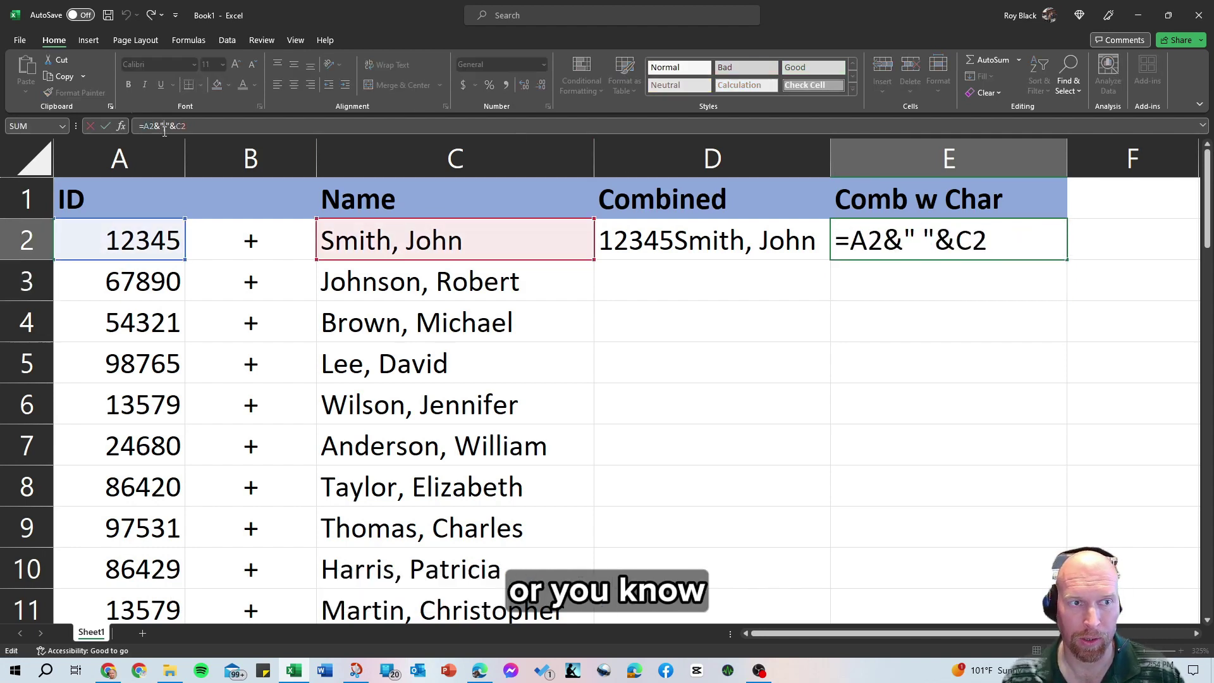
left_click(915, 240)
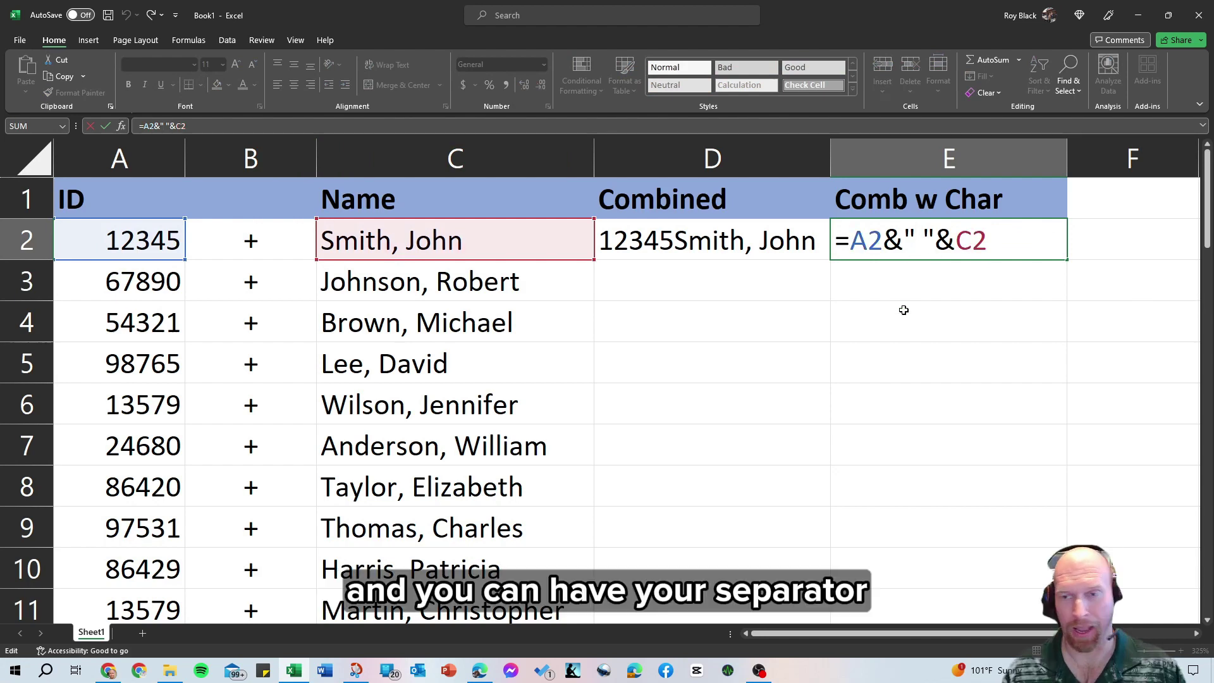
key("Delete")
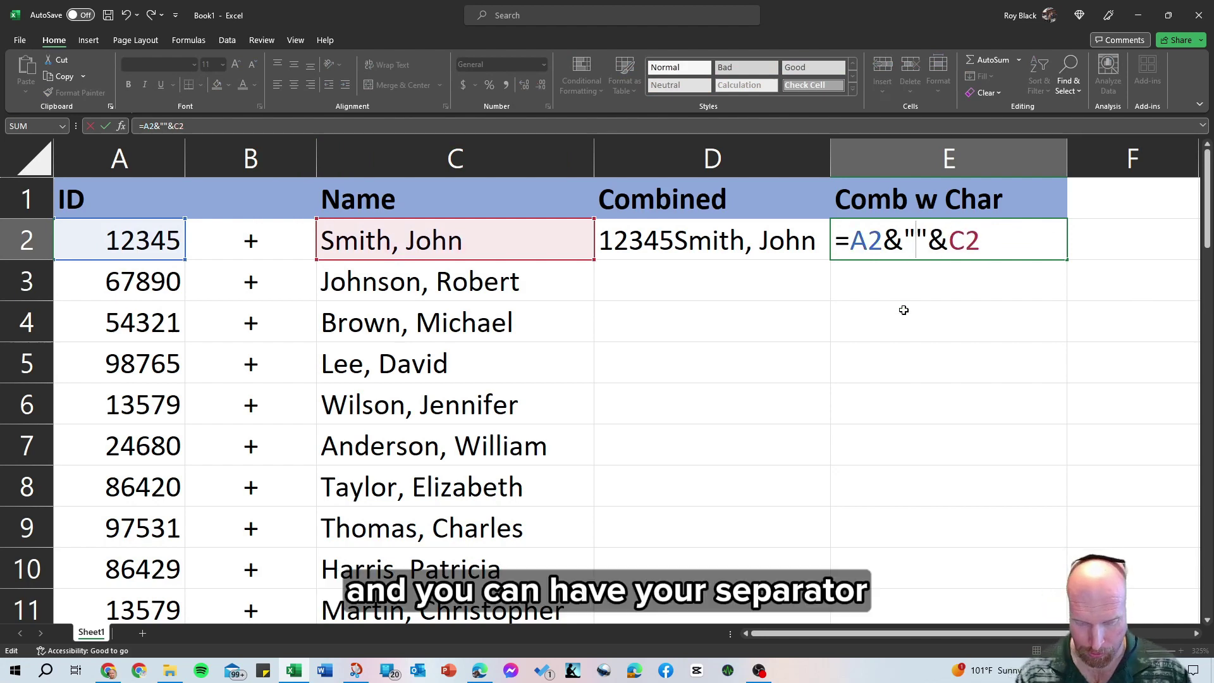
type("-")
key("Return")
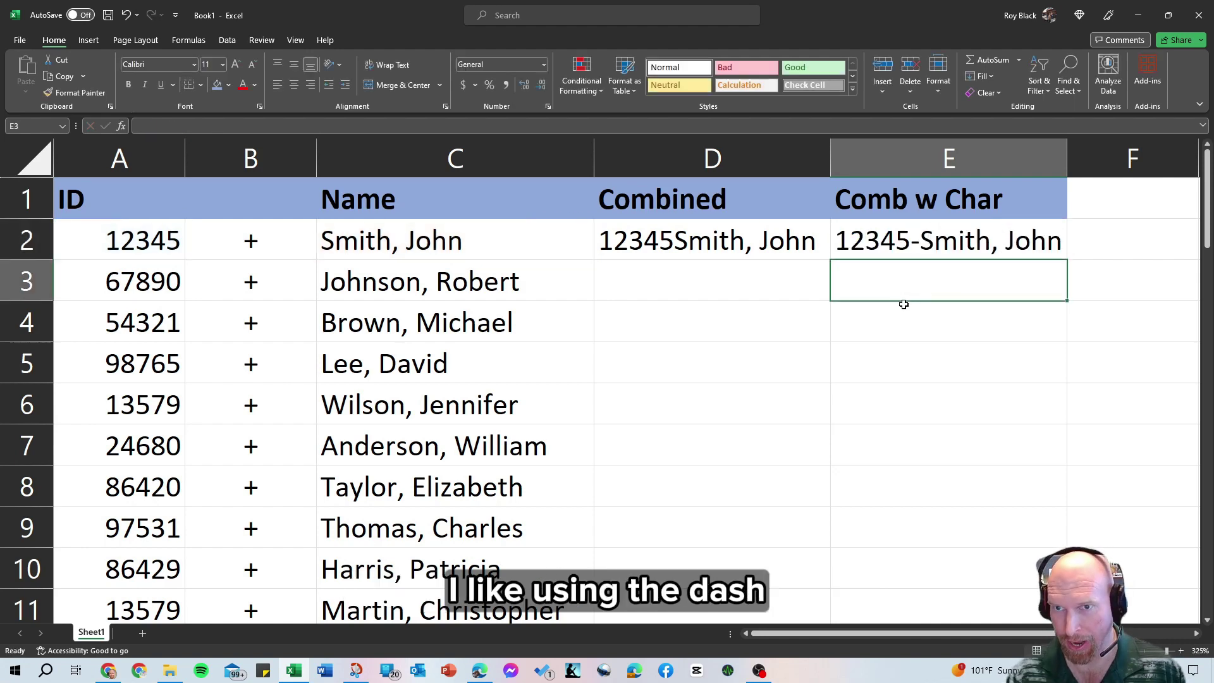
Copy the Combined formula from D2 down to D4 and autofit column D
left_click(654, 241)
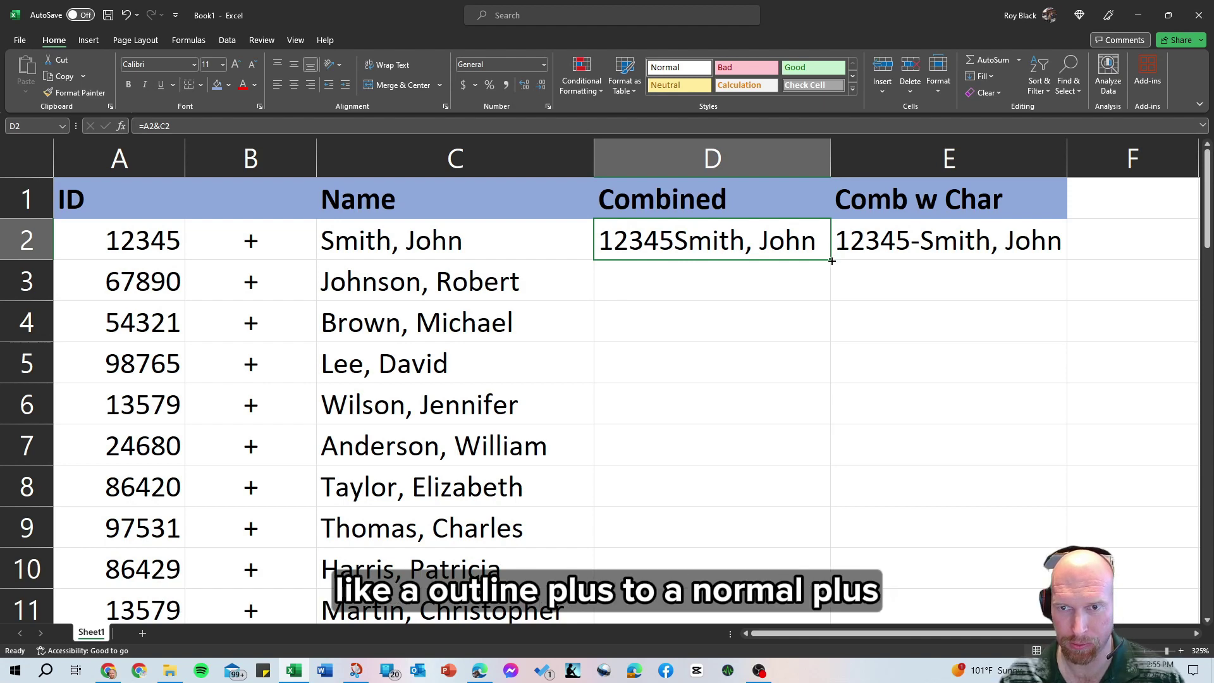
left_click_drag(831, 259, 825, 341)
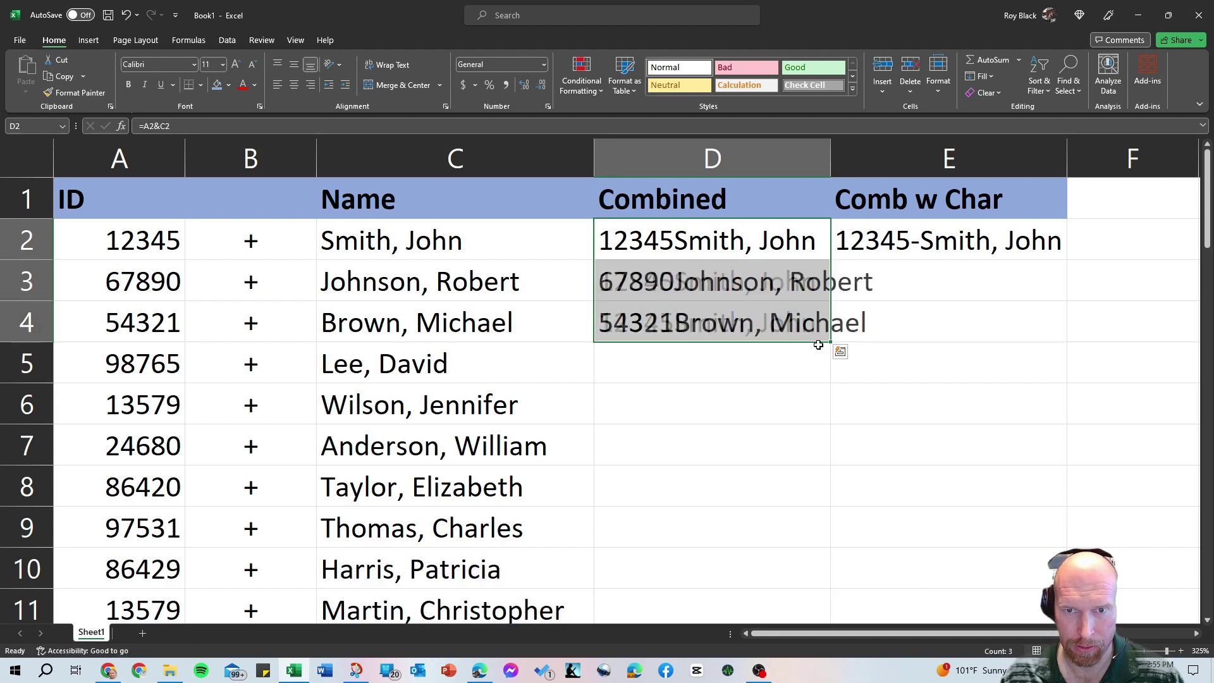
double_click(830, 152)
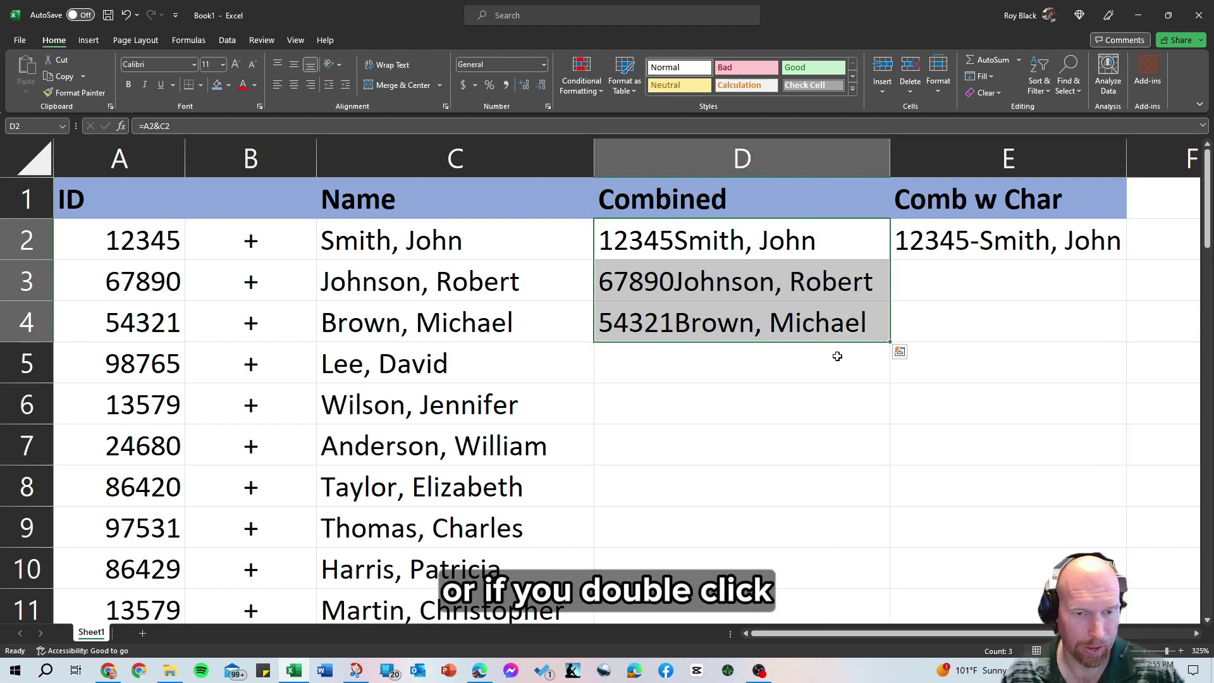
Fill the Combined formula down column D to row 51 and check the results
double_click(888, 342)
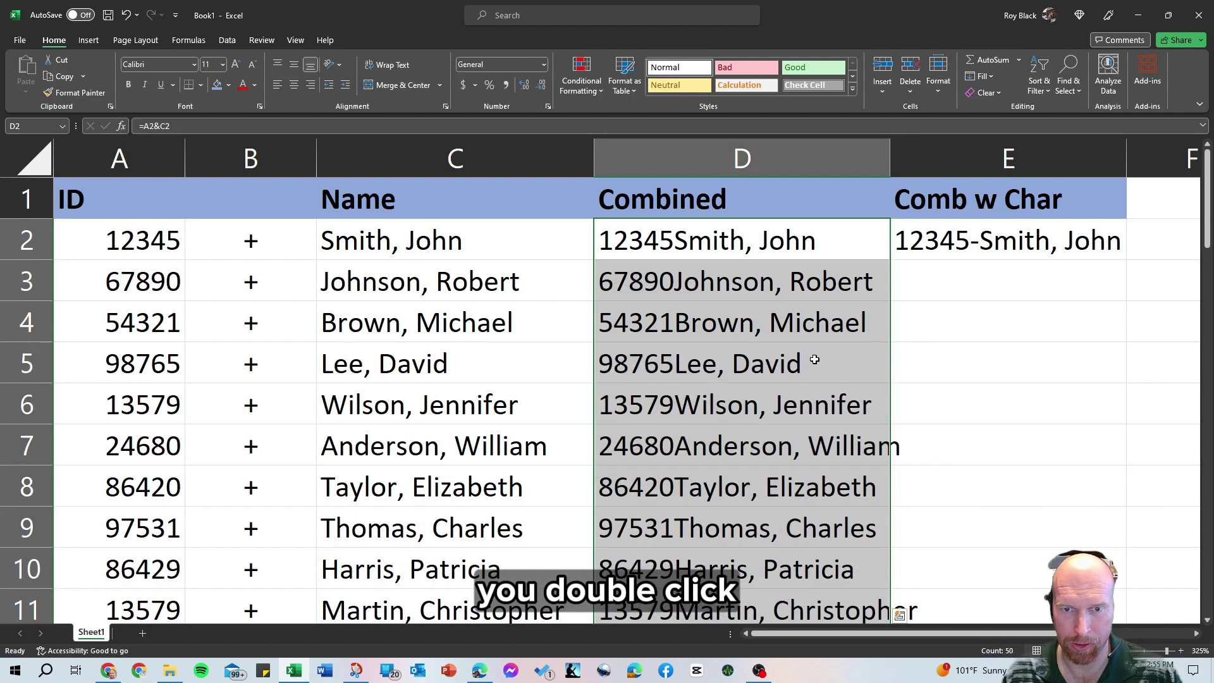
scroll(810, 373, "down", 13)
scroll(807, 408, "down", 3)
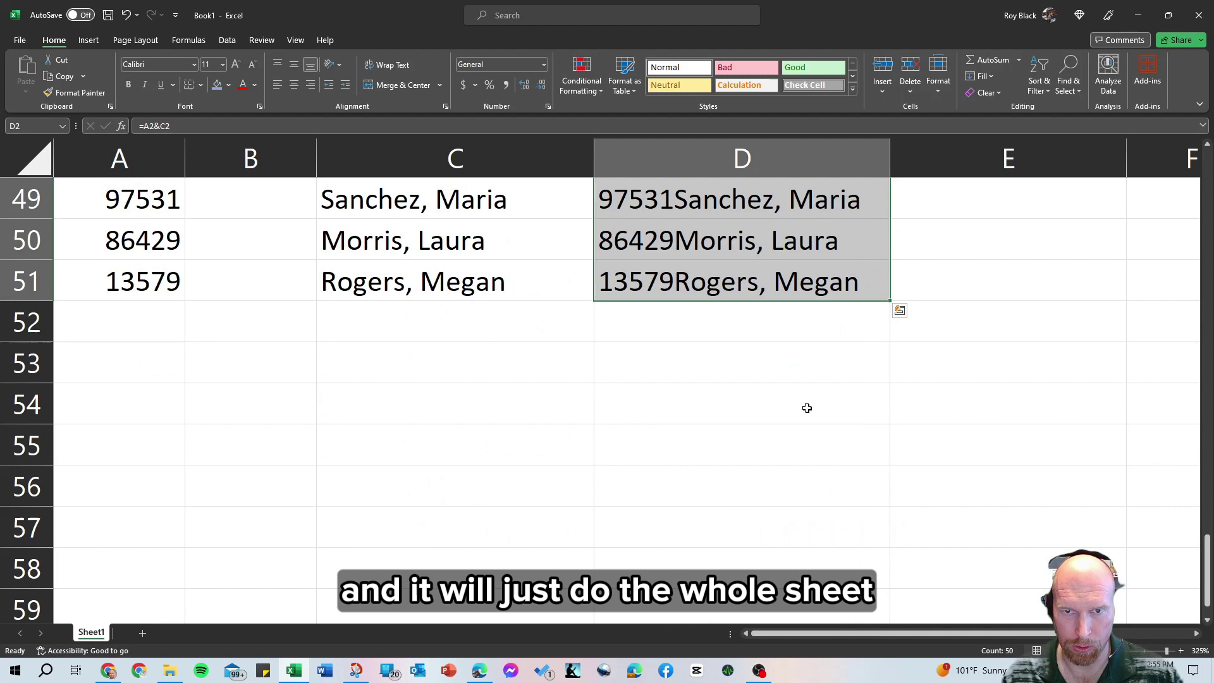
scroll(807, 408, "up", 1)
scroll(807, 408, "up", 12)
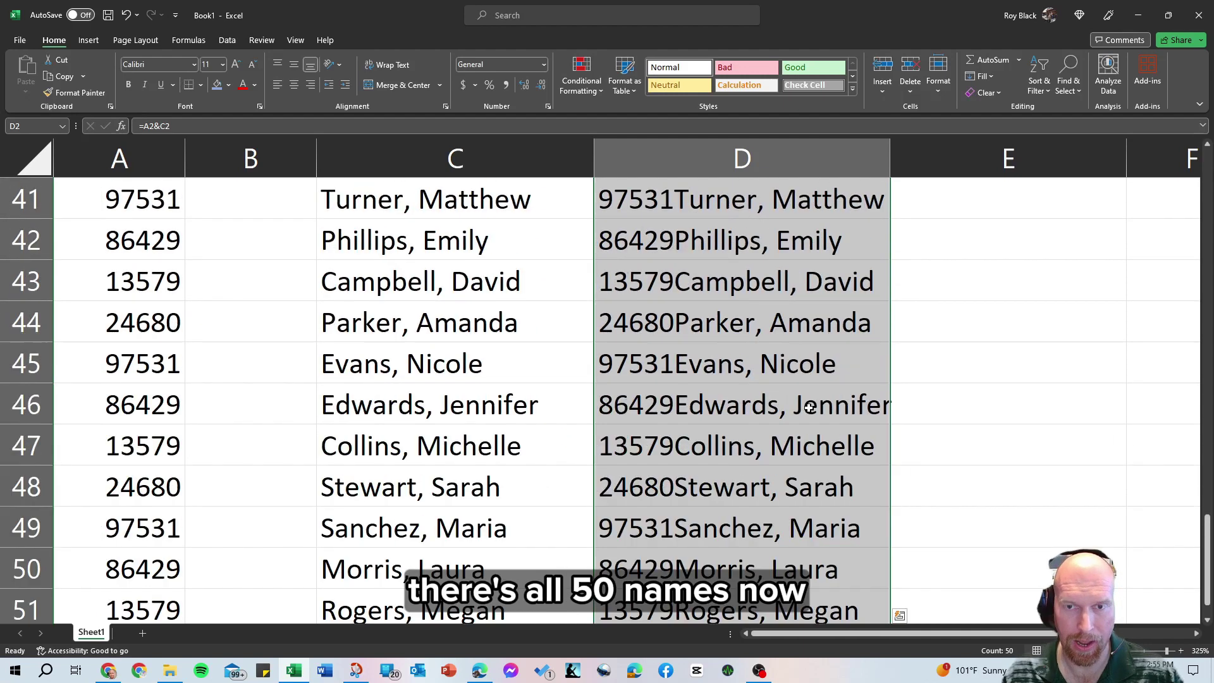
scroll(813, 405, "up", 4)
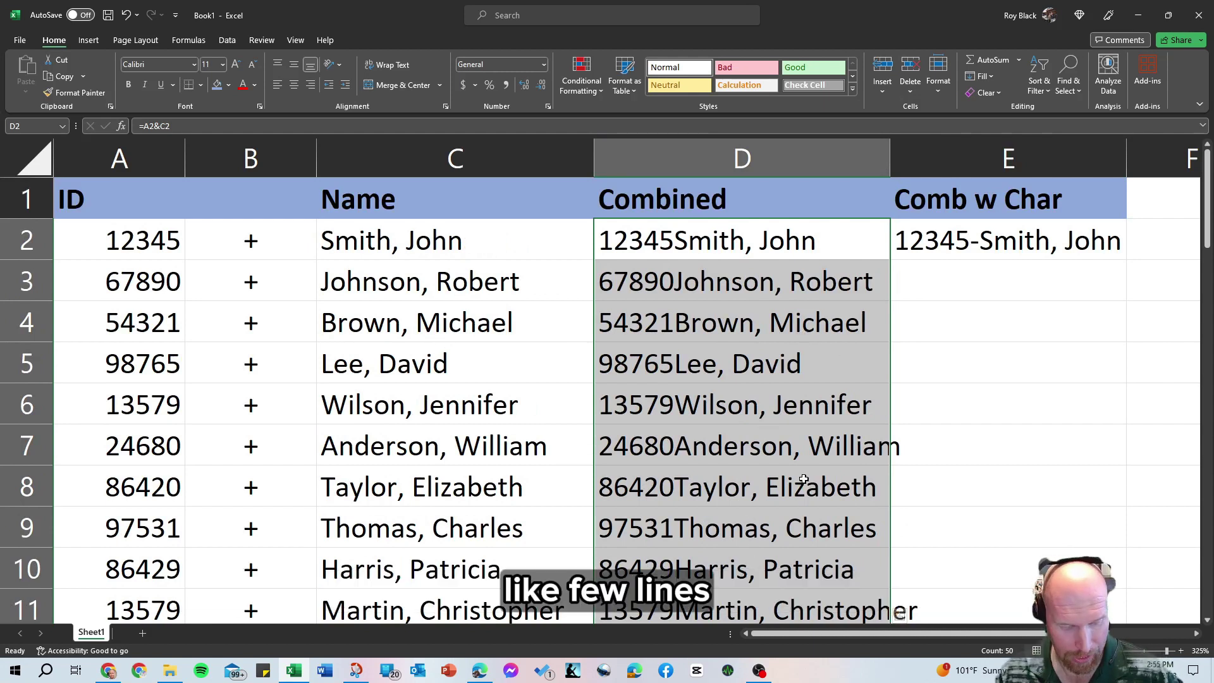
Undo the previous fill and extend the Combined formula down to row 16
key("ctrl+z")
left_click_drag(892, 343, 879, 601)
scroll(907, 247, "down", 3)
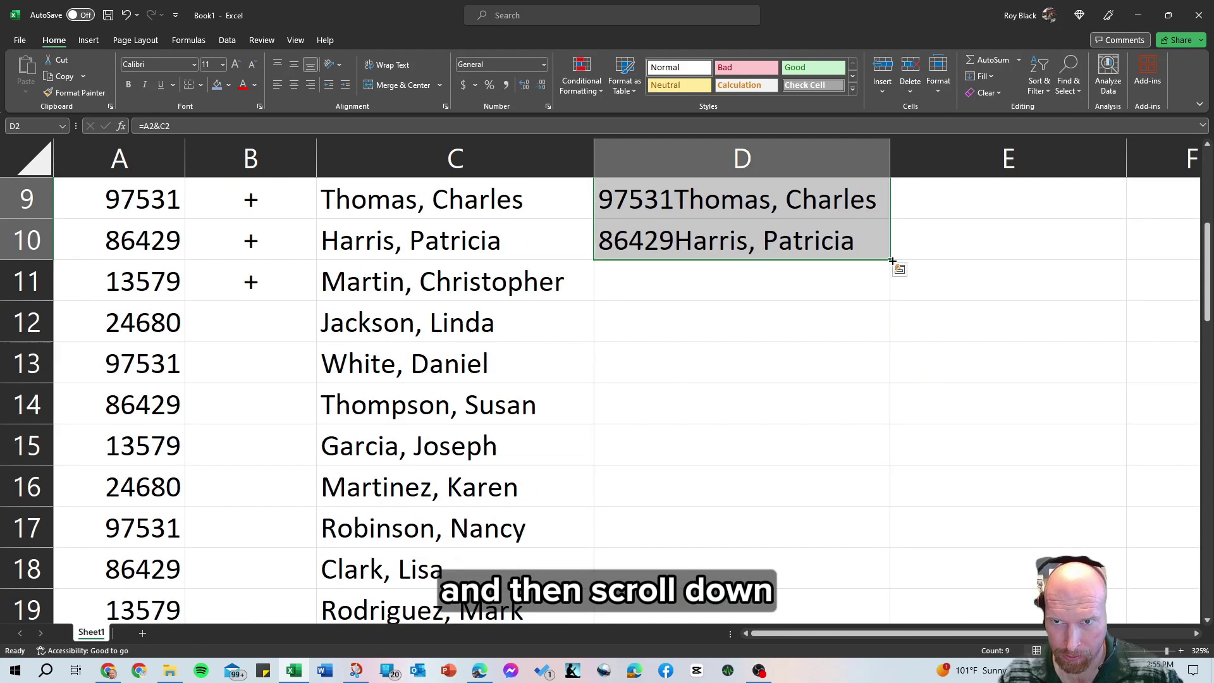
left_click_drag(890, 261, 854, 524)
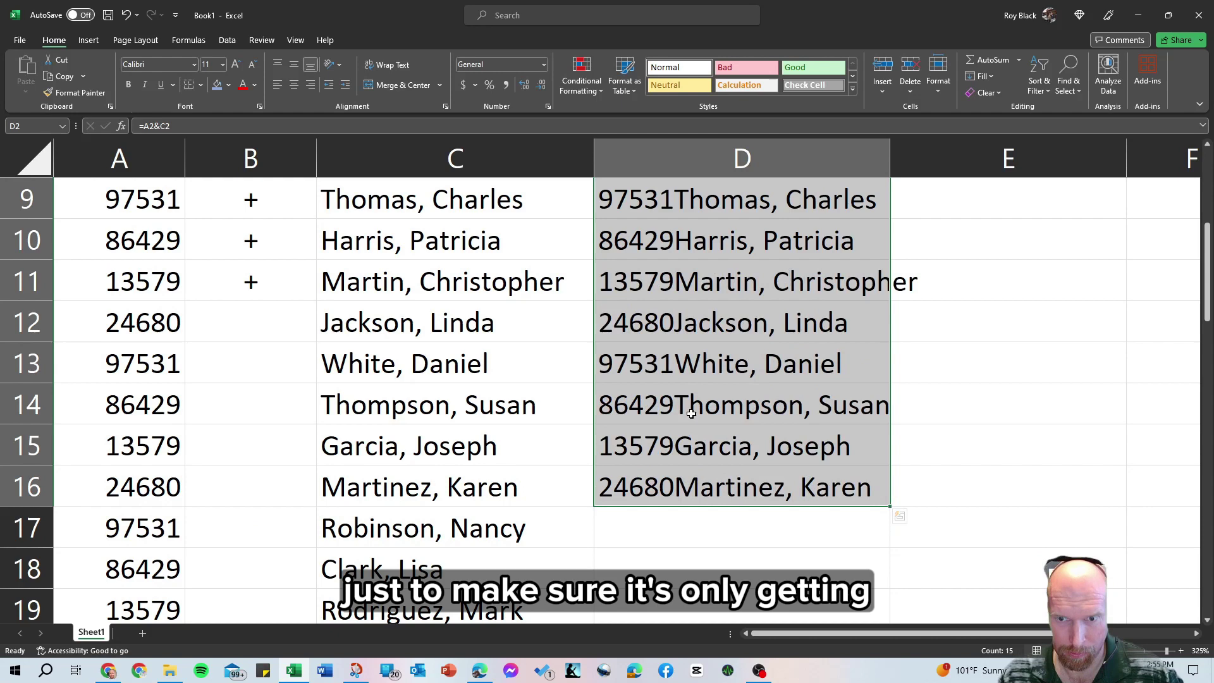
scroll(702, 411, "up", 3)
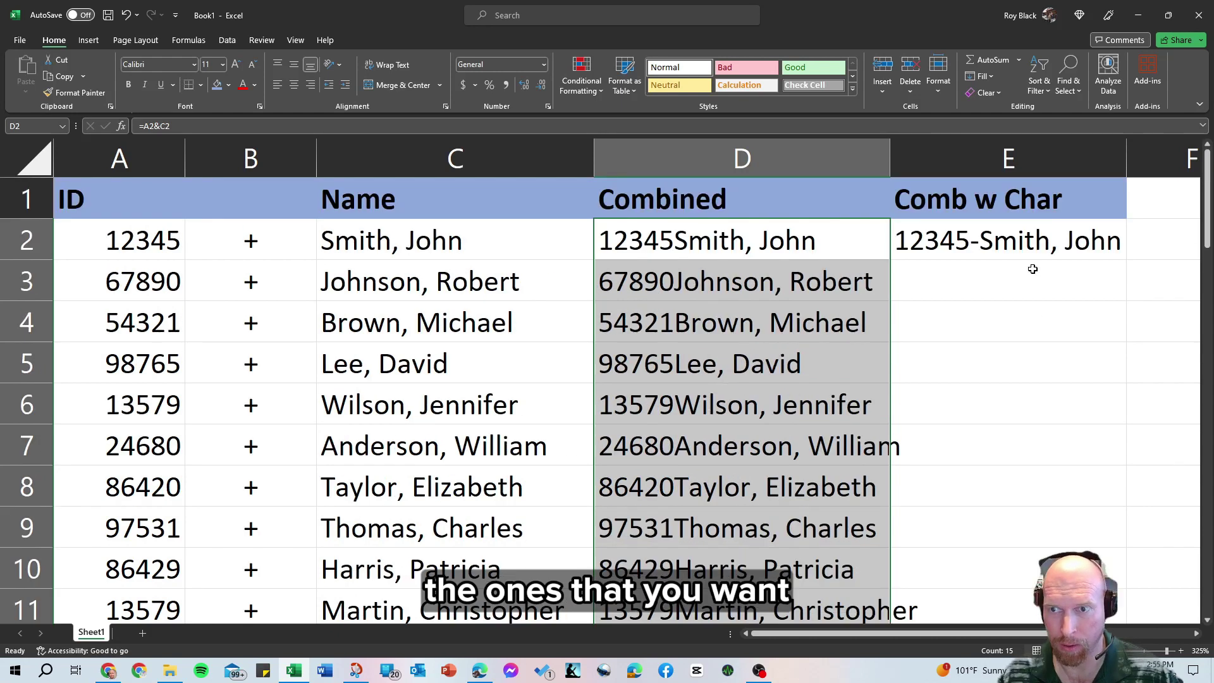
Fill the dash-joined E2 formula down column E to the end of the data
left_click(1030, 243)
left_click_drag(1127, 261, 1126, 500)
scroll(1111, 475, "down", 2)
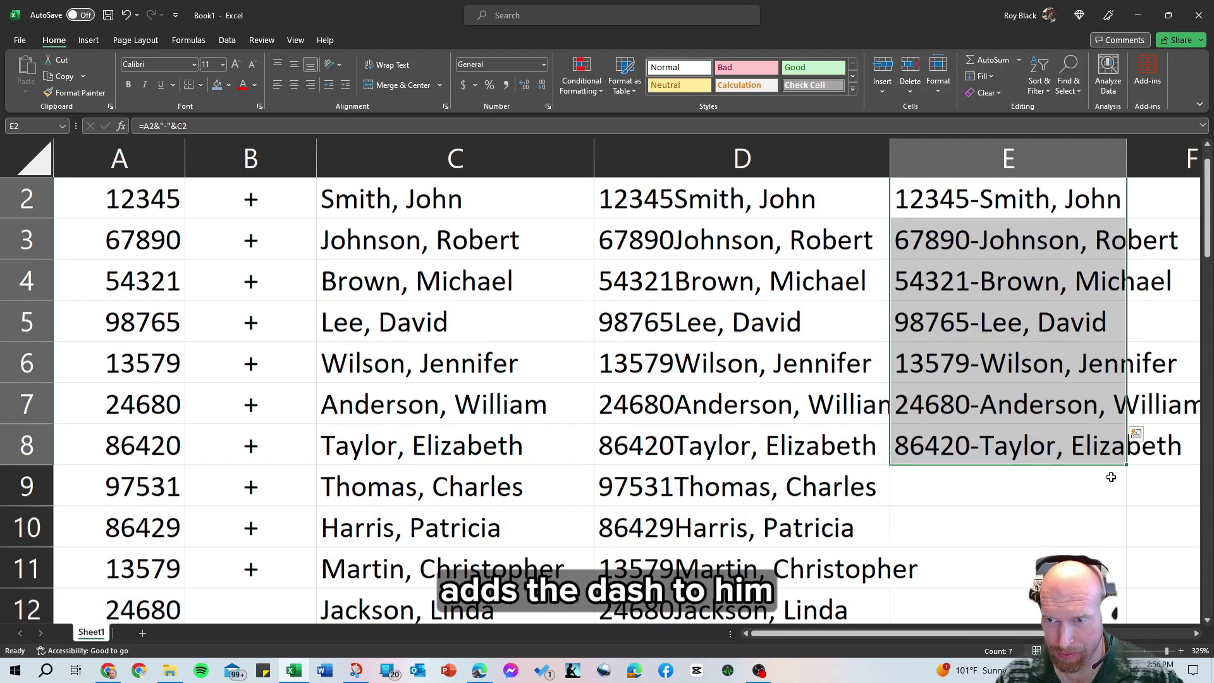
double_click(1126, 258)
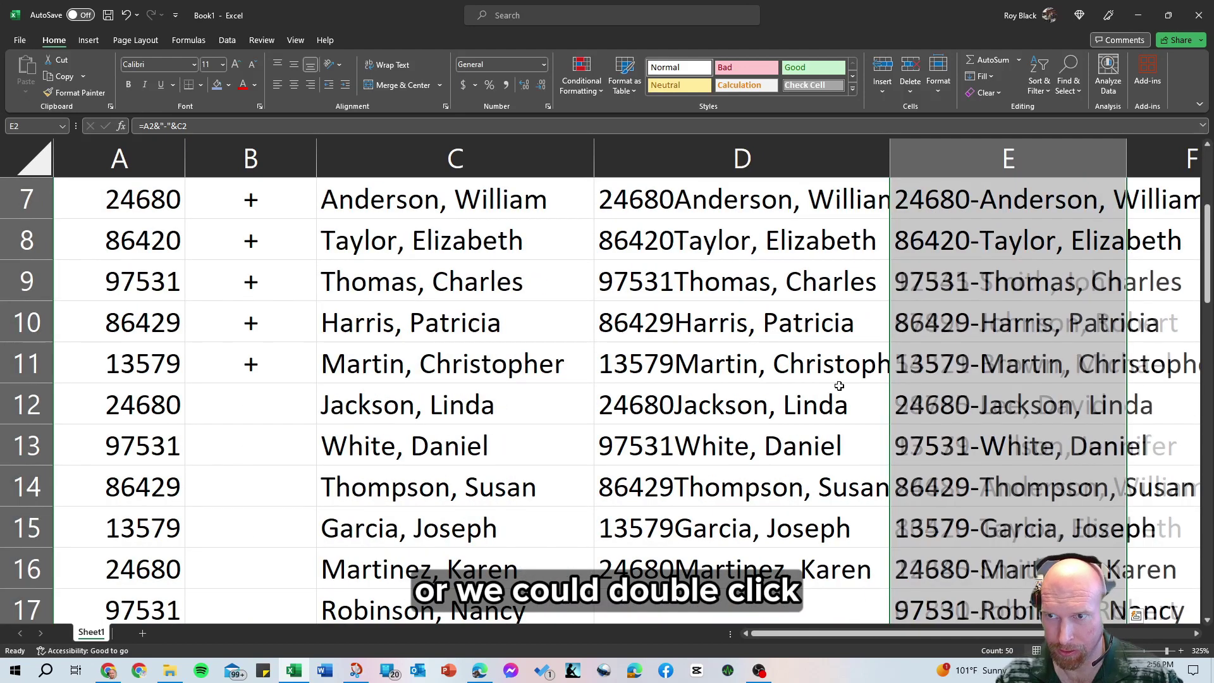
scroll(841, 386, "down", 2)
Fill the Combined formula from D16 to the data's end and autofit column D
left_click(885, 332)
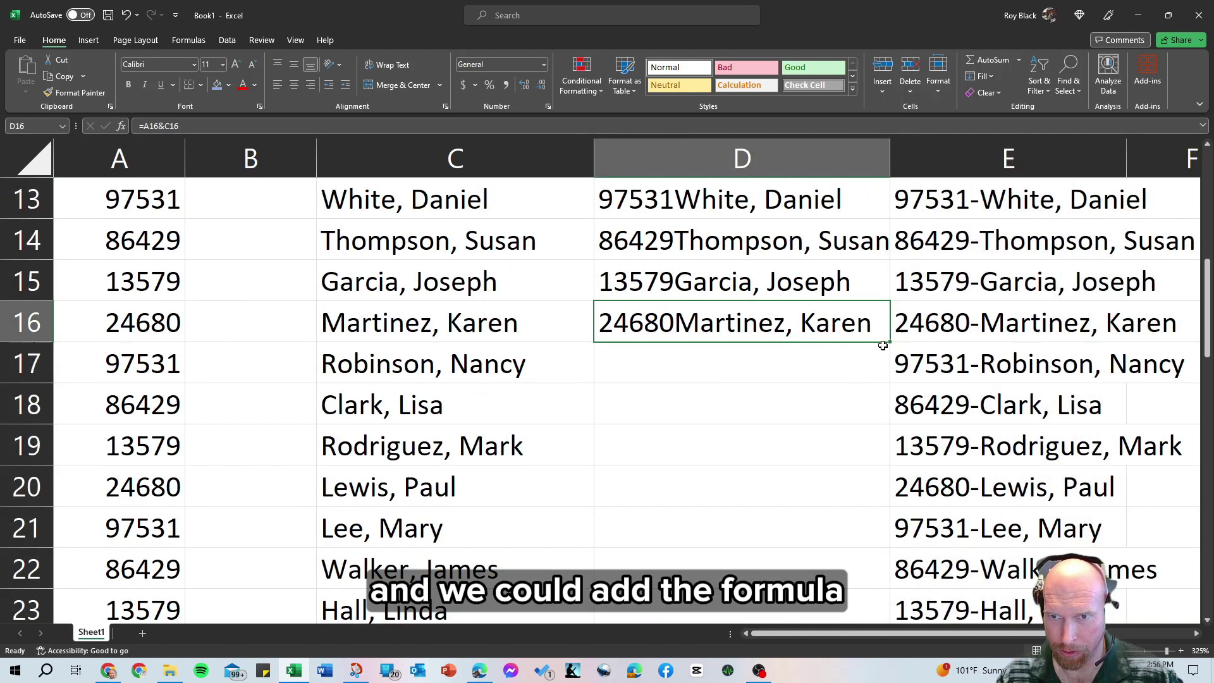
double_click(883, 345)
scroll(851, 392, "up", 4)
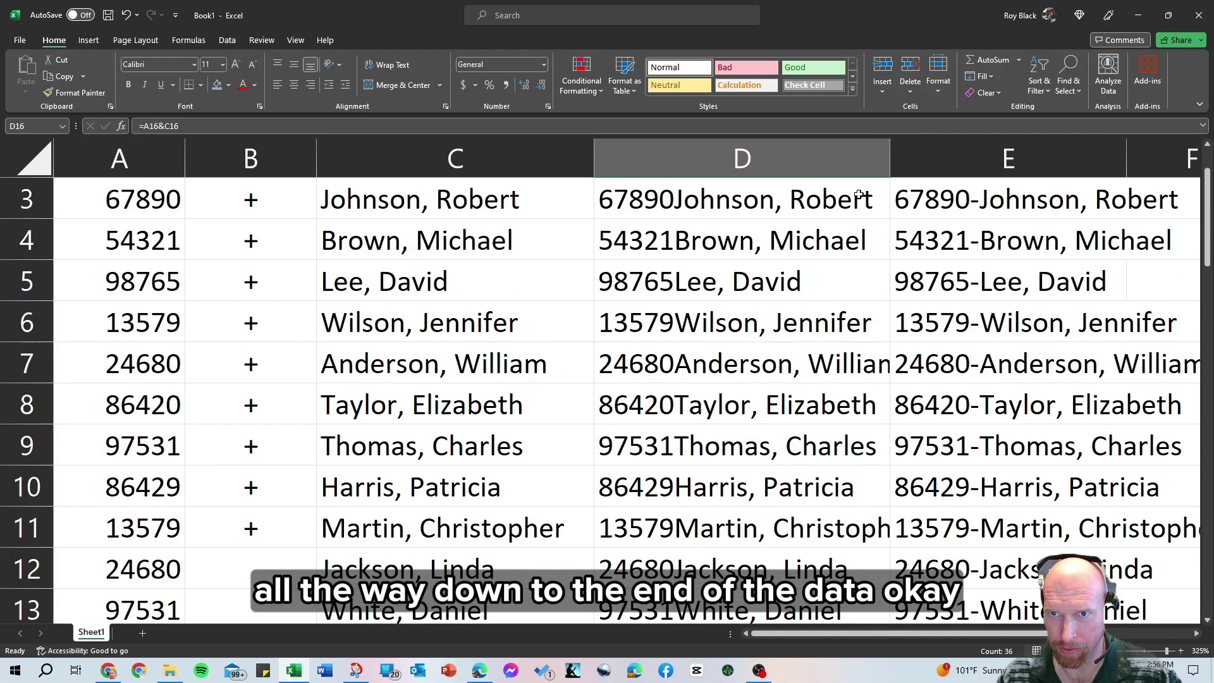
double_click(890, 145)
scroll(800, 331, "up", 1)
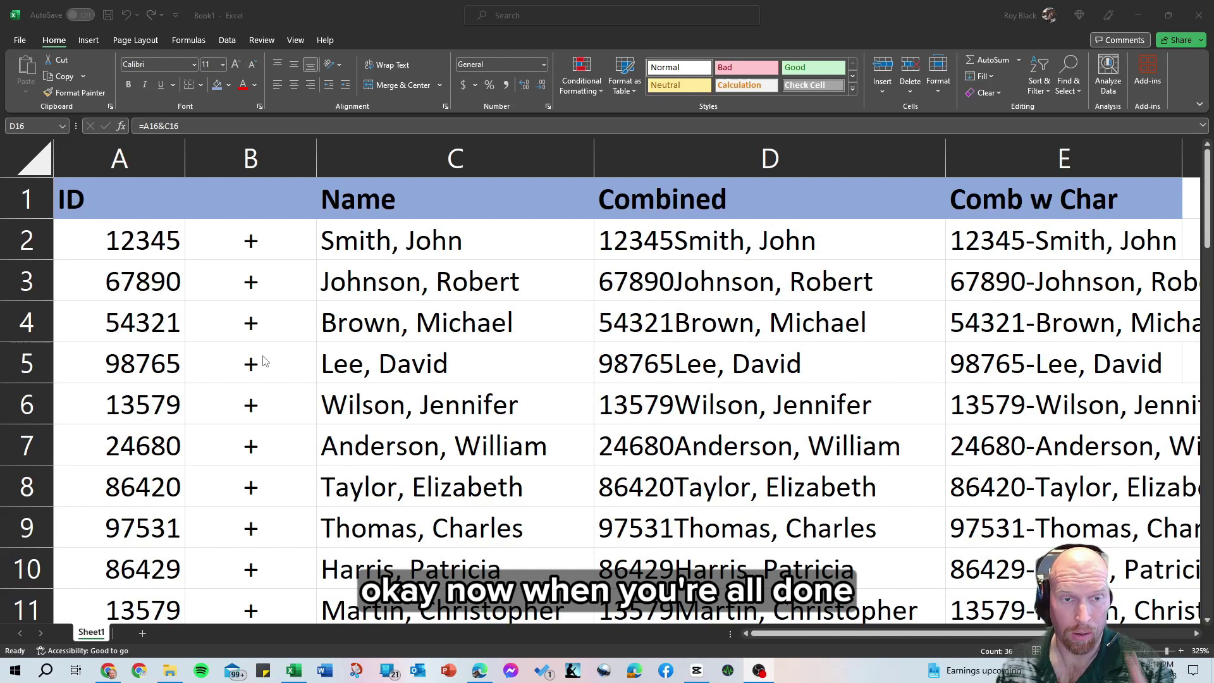
Delete the Combined column D and autofit the new column D holding Comb w Char
left_click(694, 238)
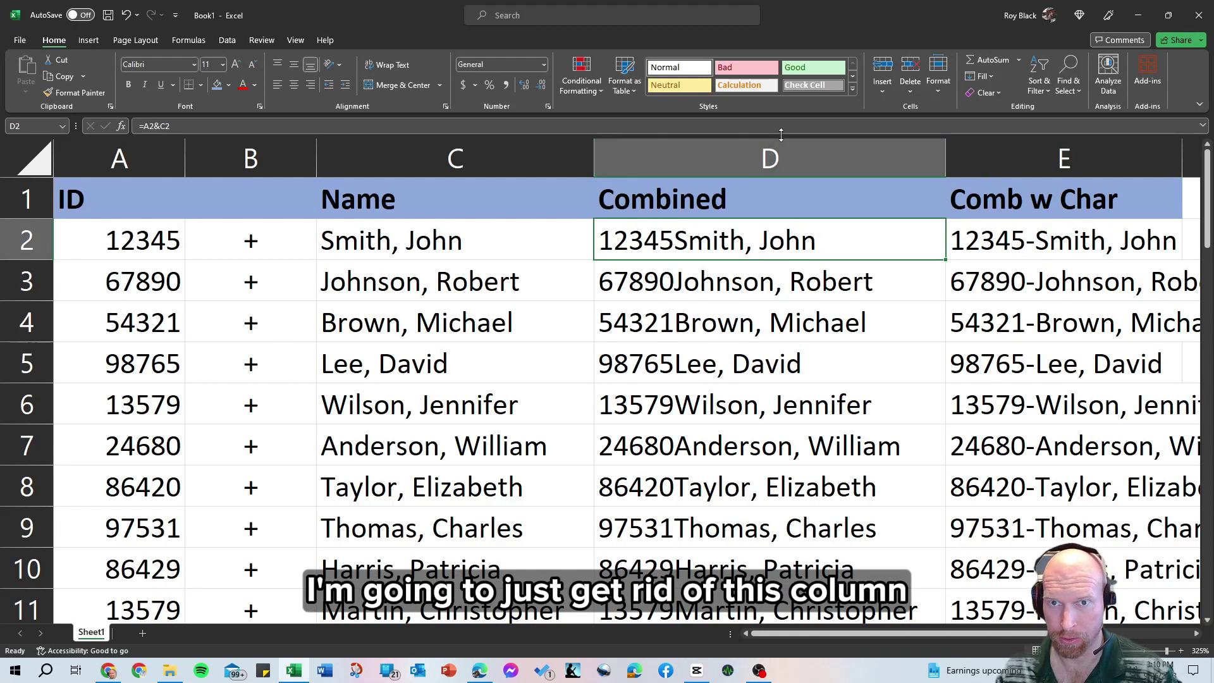
right_click(766, 159)
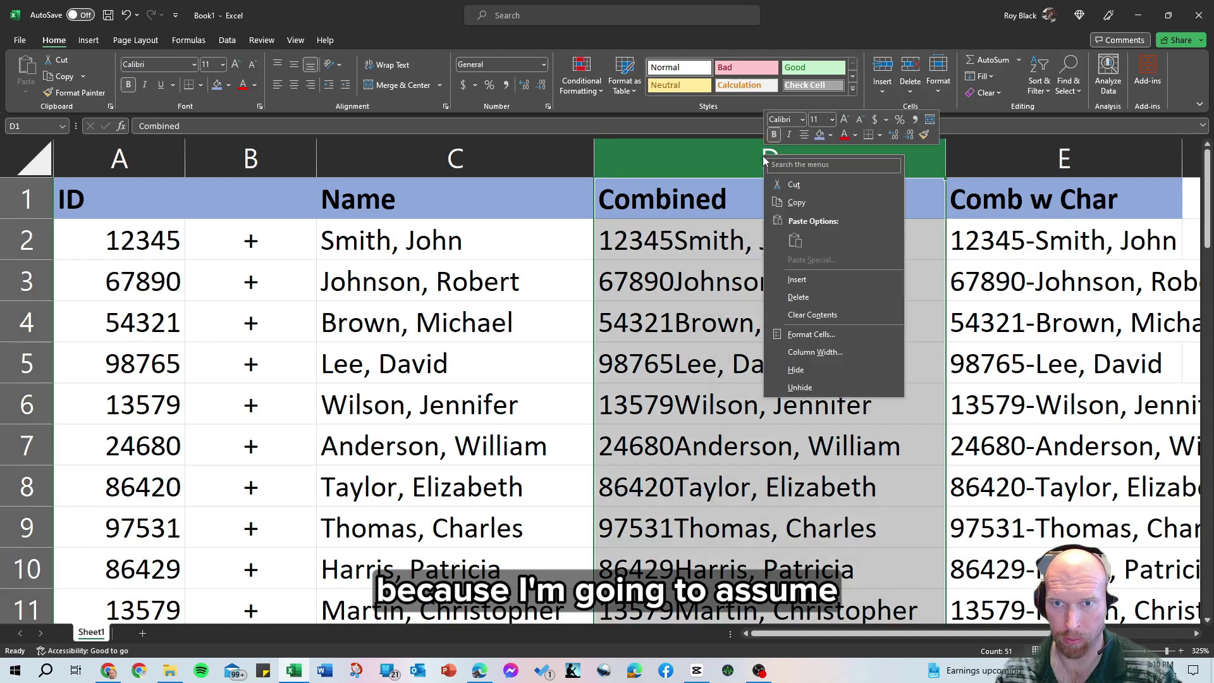
left_click(799, 302)
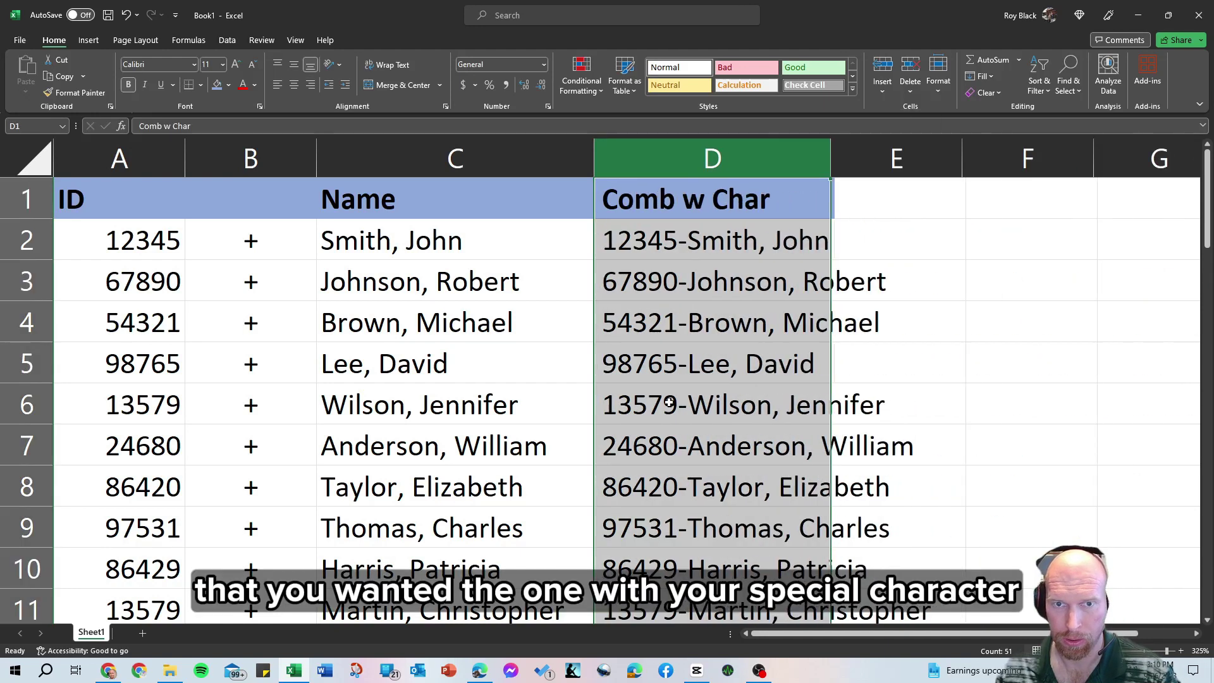
double_click(831, 148)
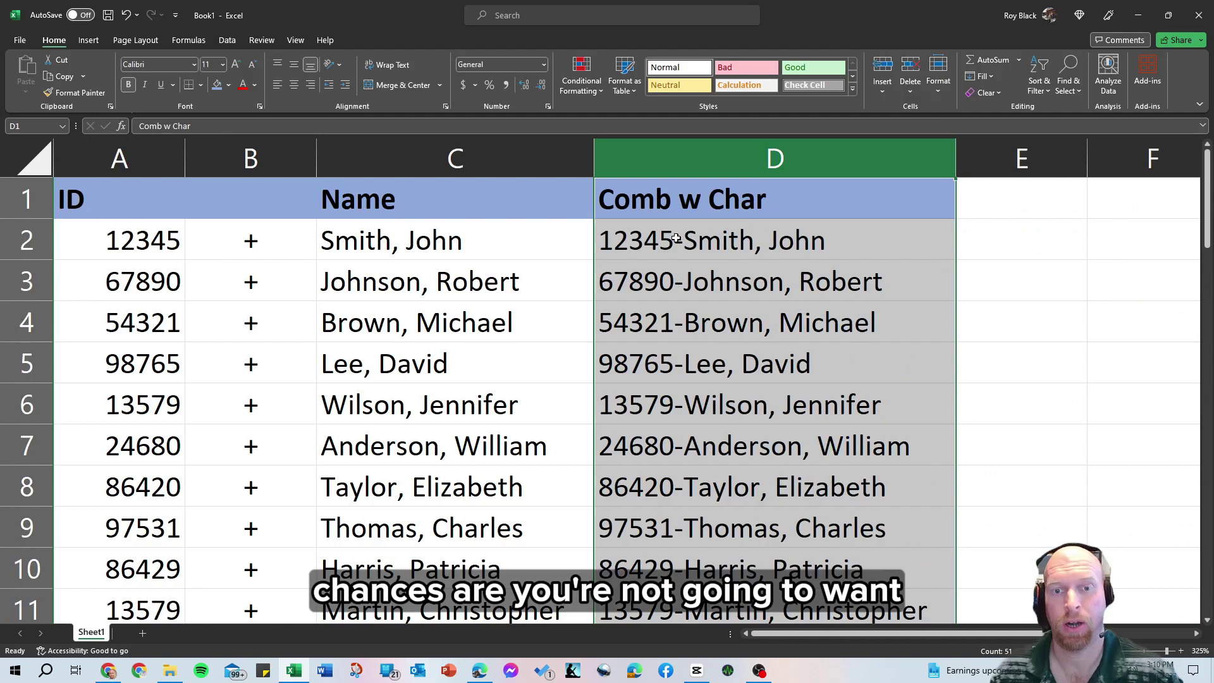
Inspect the dash-joining formula in D3 without changing it
left_click(668, 261)
double_click(794, 288)
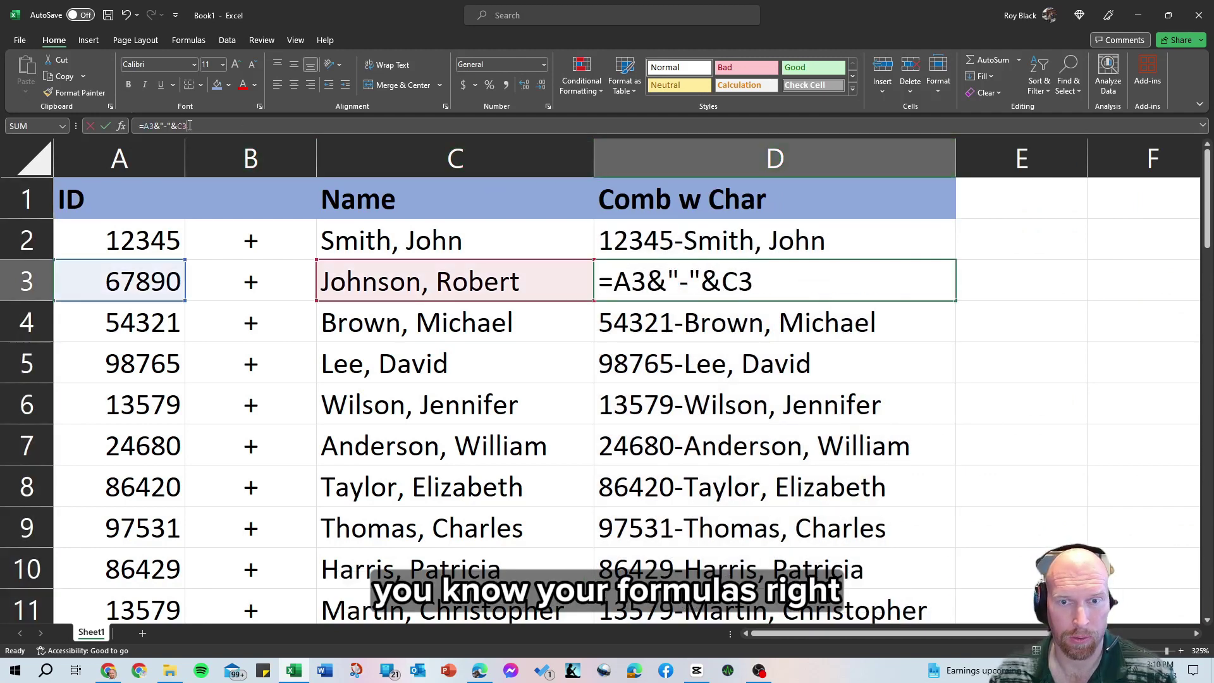
left_click(1012, 293)
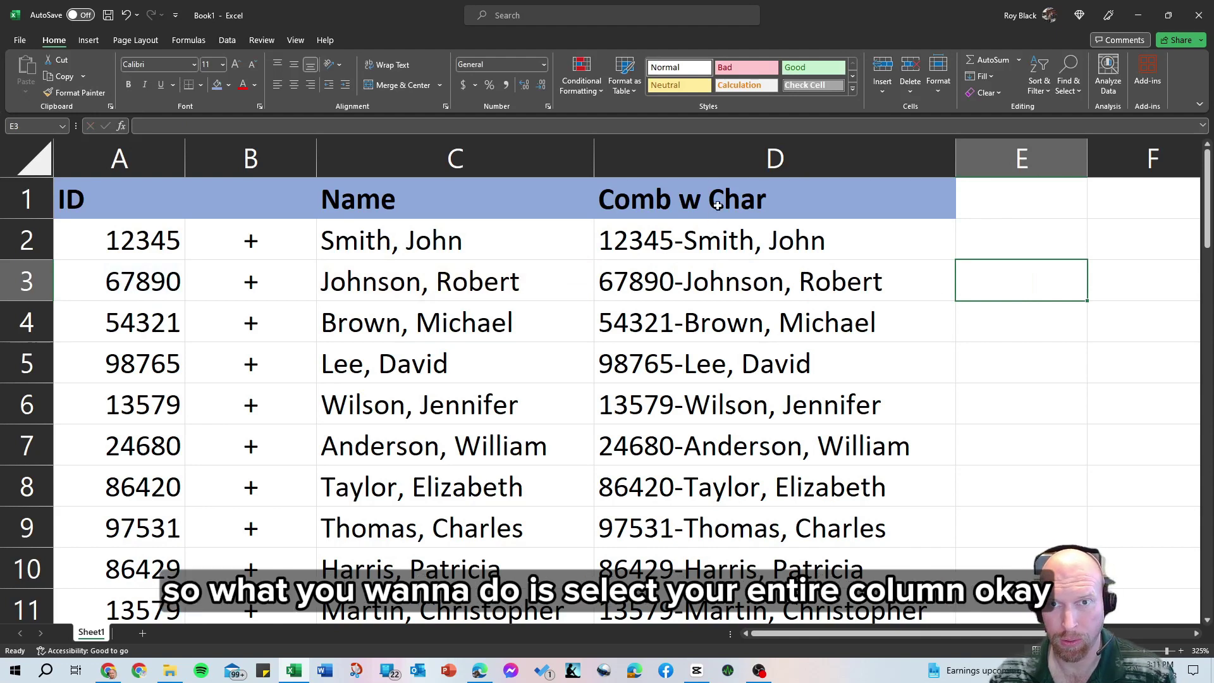
Copy column D and paste it back over itself as values only
left_click(729, 142)
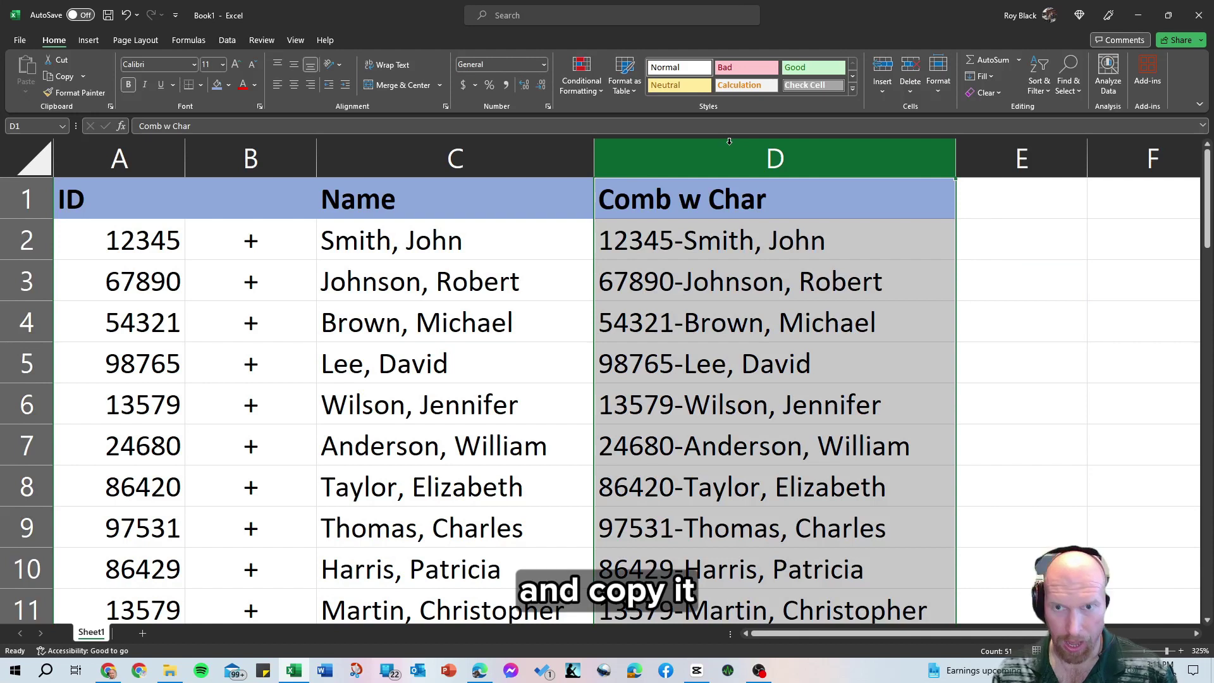
right_click(731, 144)
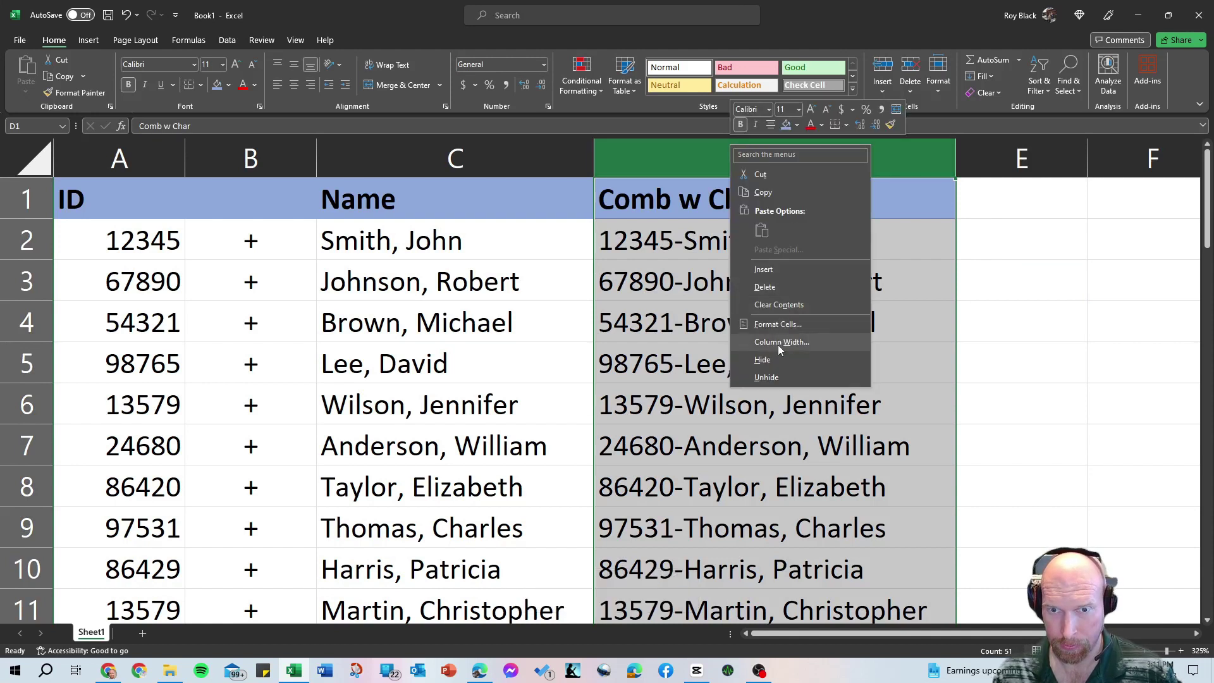
left_click(761, 192)
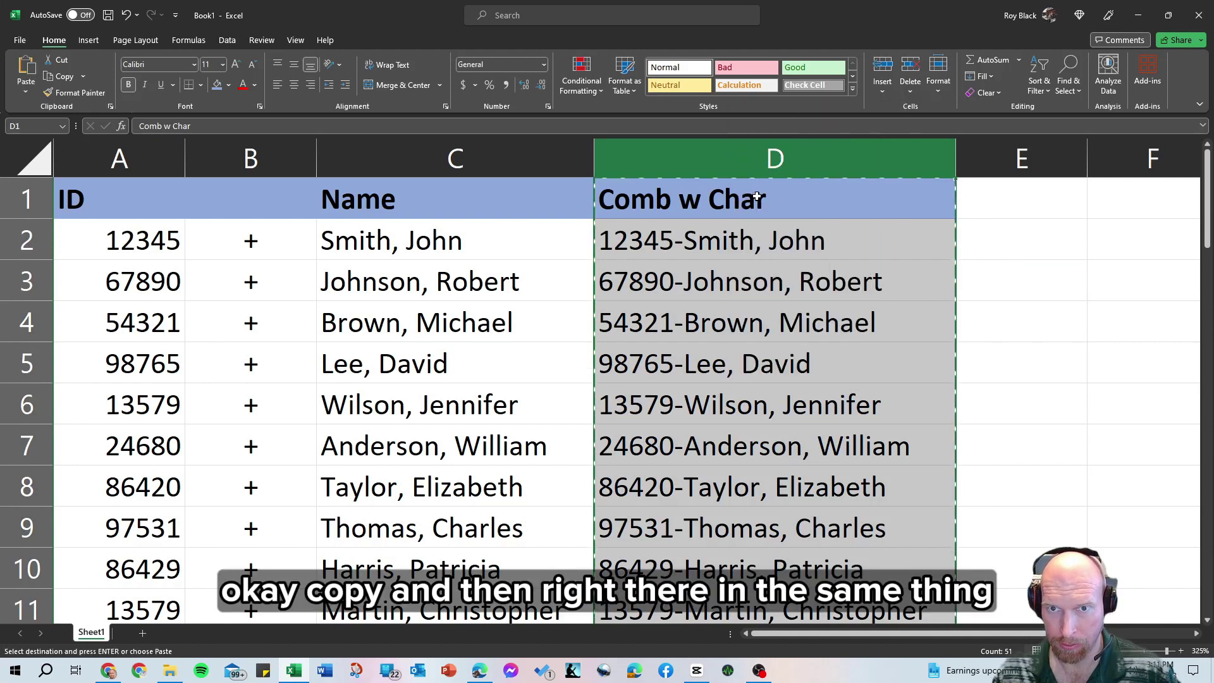
right_click(718, 163)
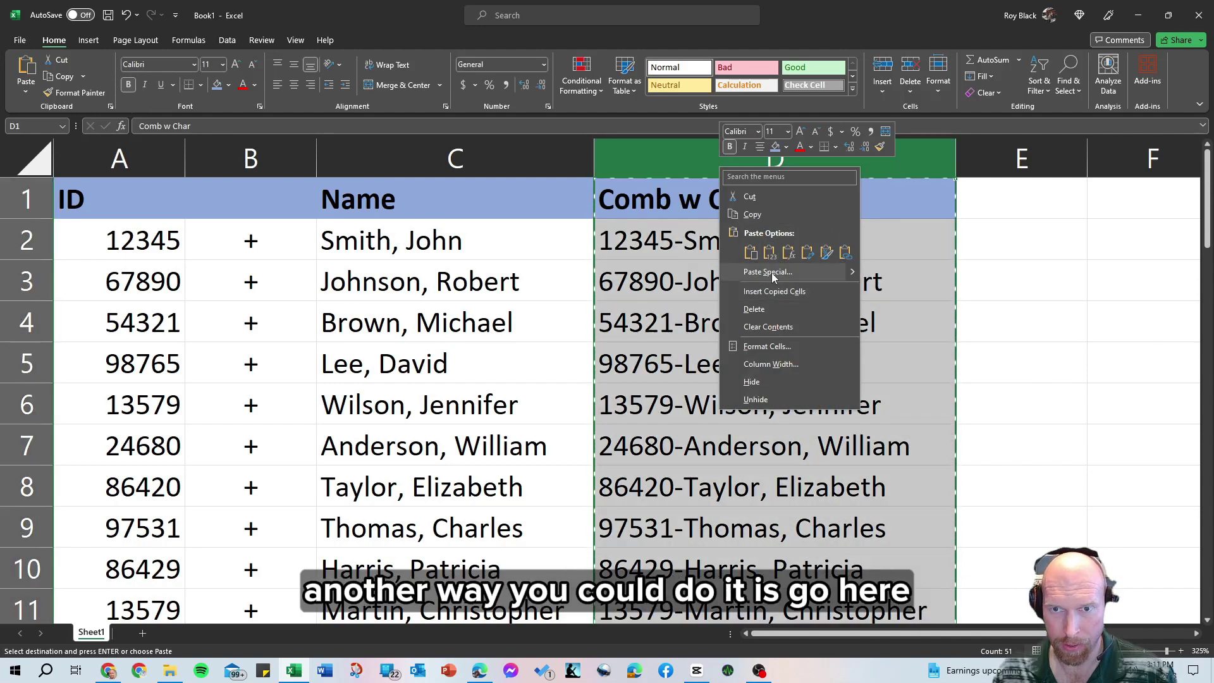
left_click(849, 273)
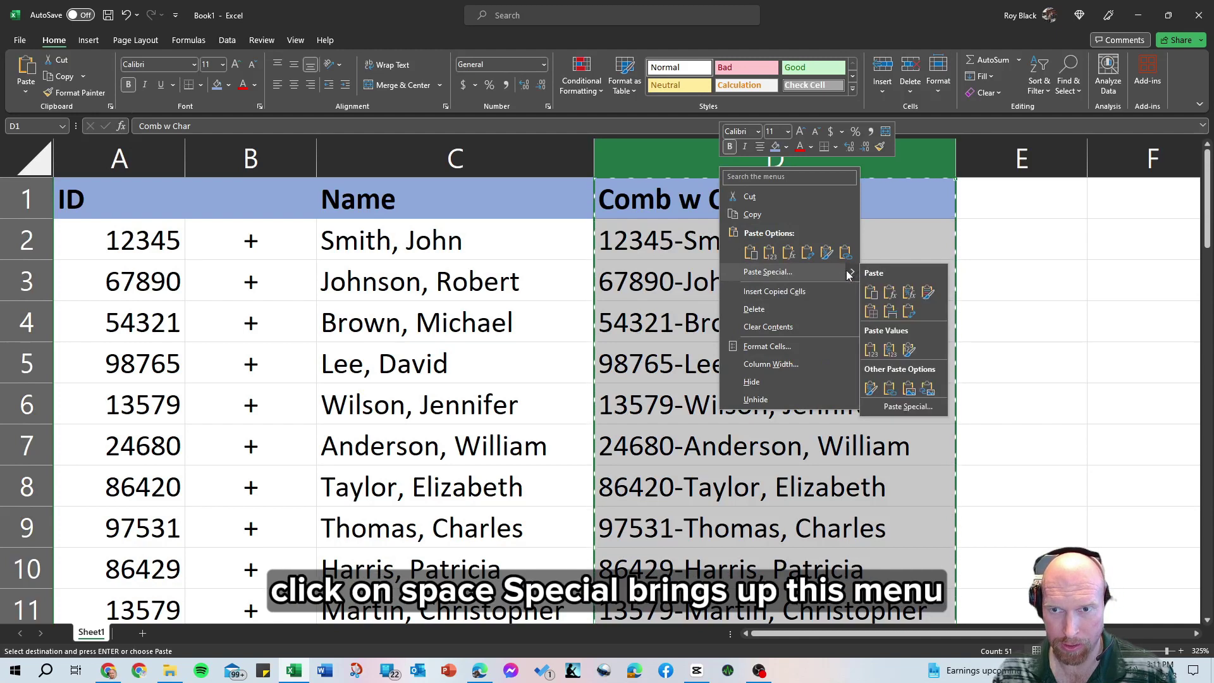
left_click(809, 277)
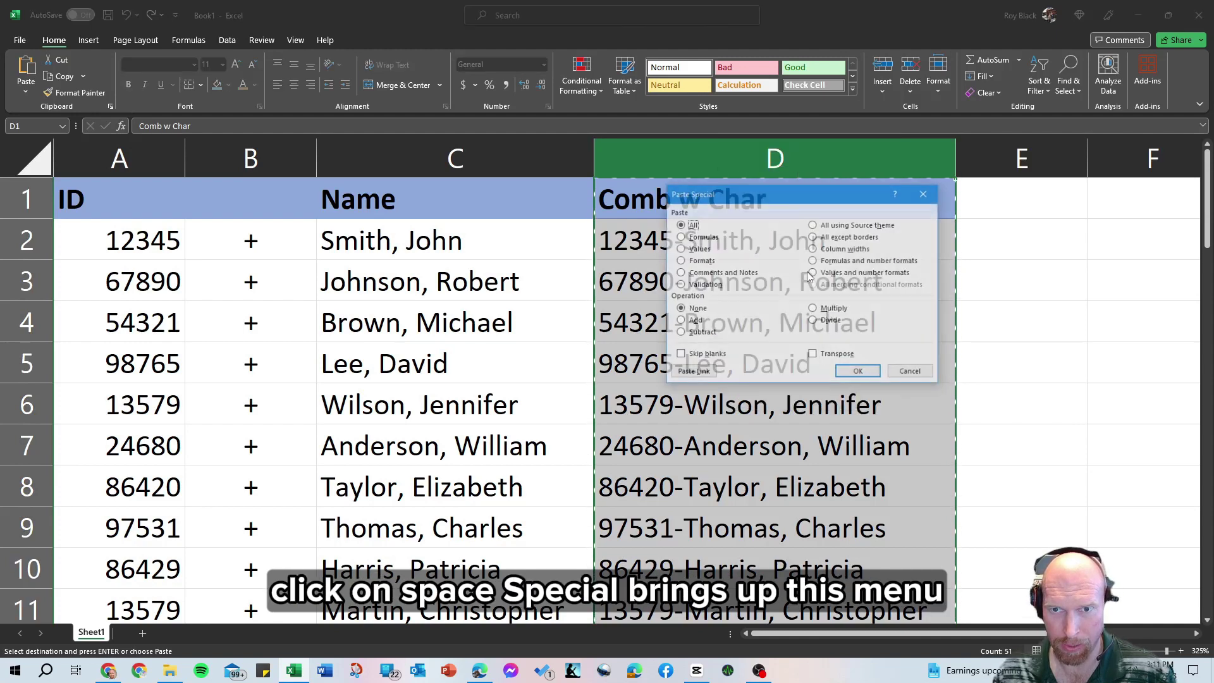
left_click(685, 250)
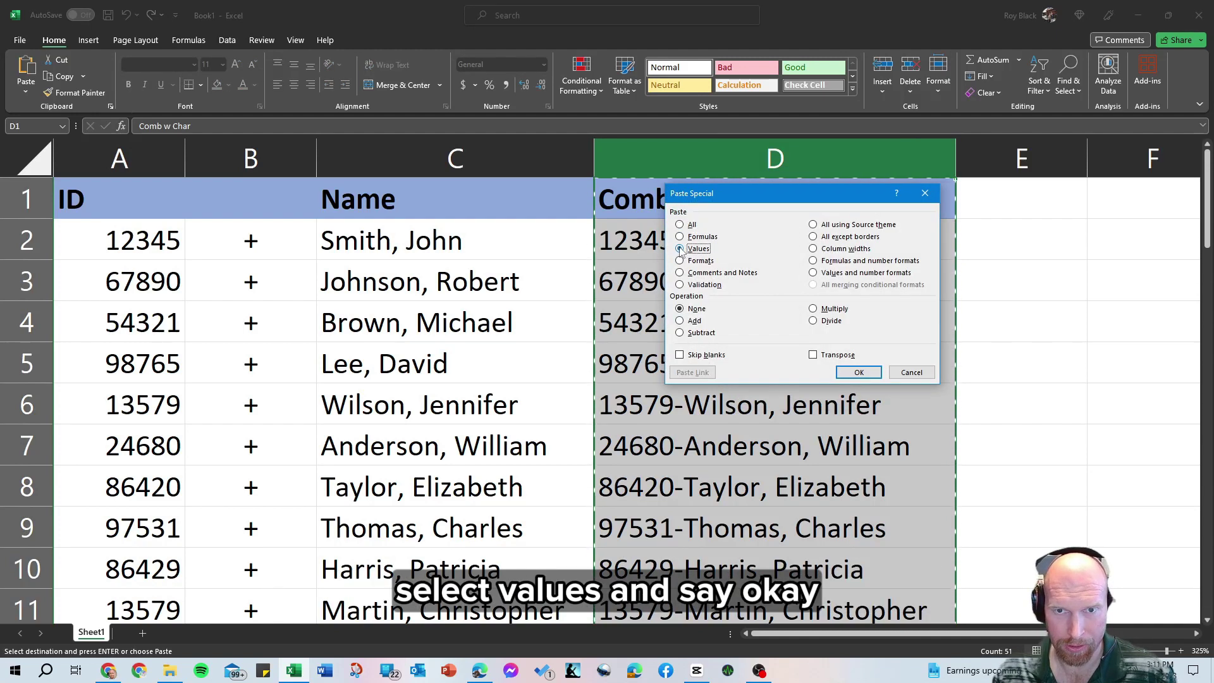
left_click(858, 372)
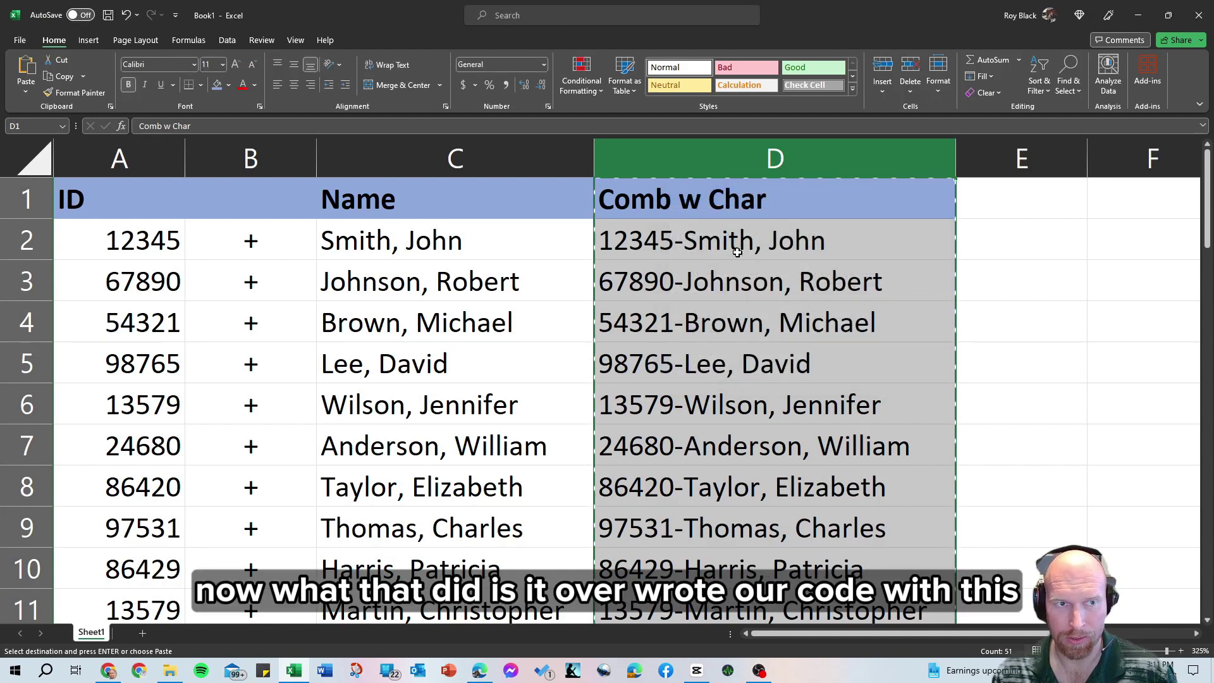
Check that D2, D3 and D4 now hold plain text values
left_click(729, 239)
left_click(728, 272)
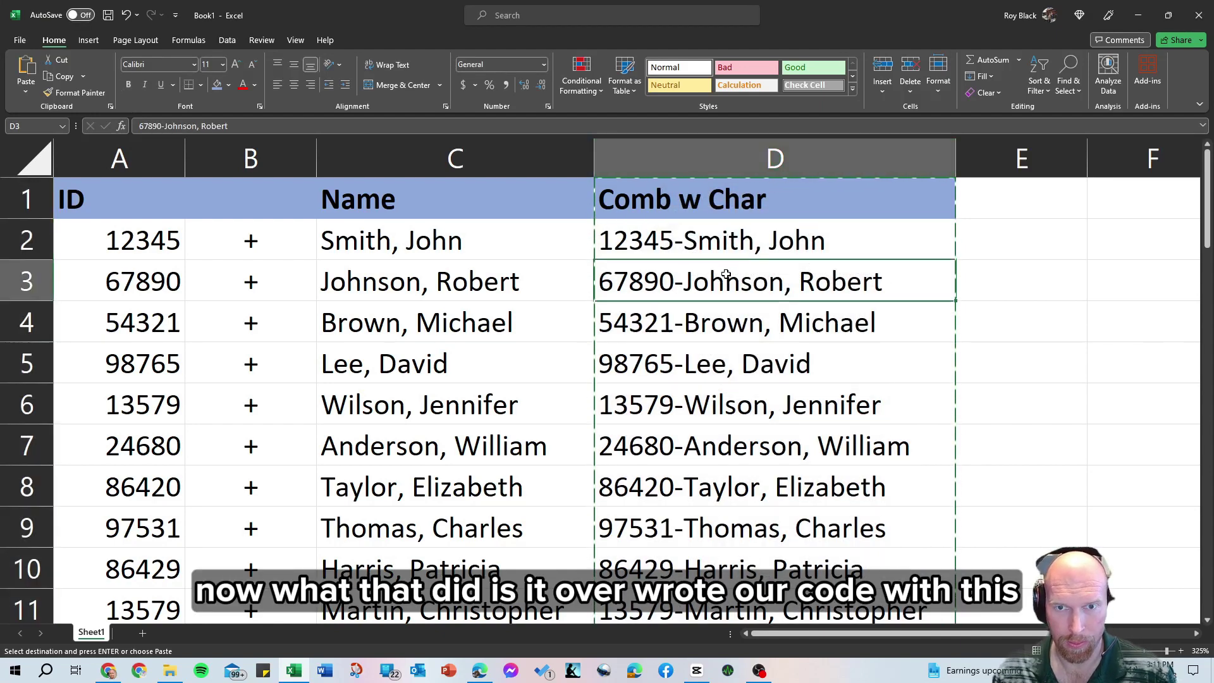
left_click(732, 317)
Delete columns A through C, then confirm A2 holds the plain Comb w Char value
left_click(465, 157)
left_click_drag(465, 157, 101, 155)
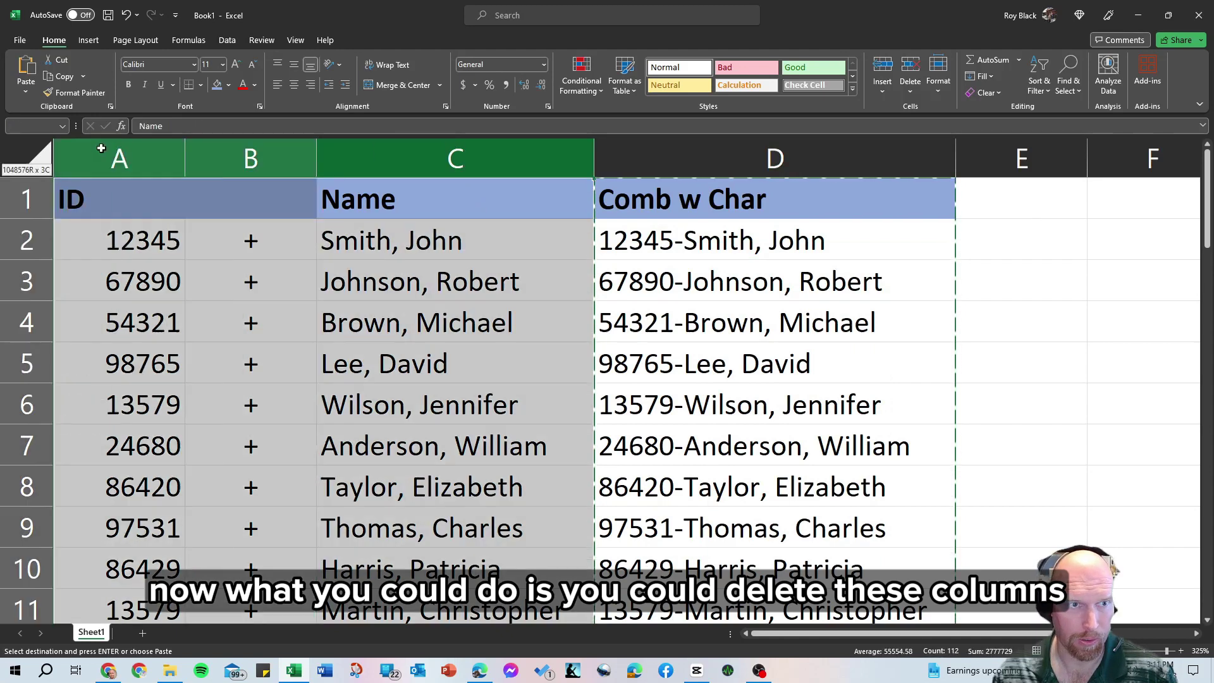
right_click(147, 158)
left_click(183, 298)
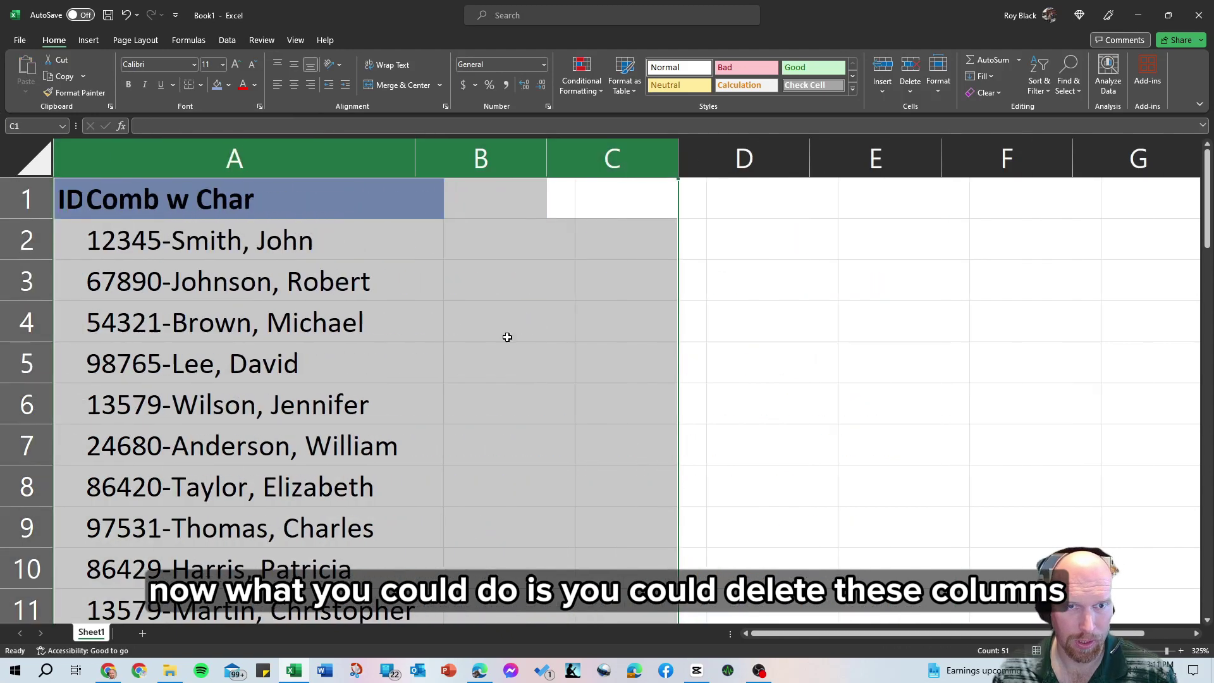
left_click(385, 269)
left_click(283, 233)
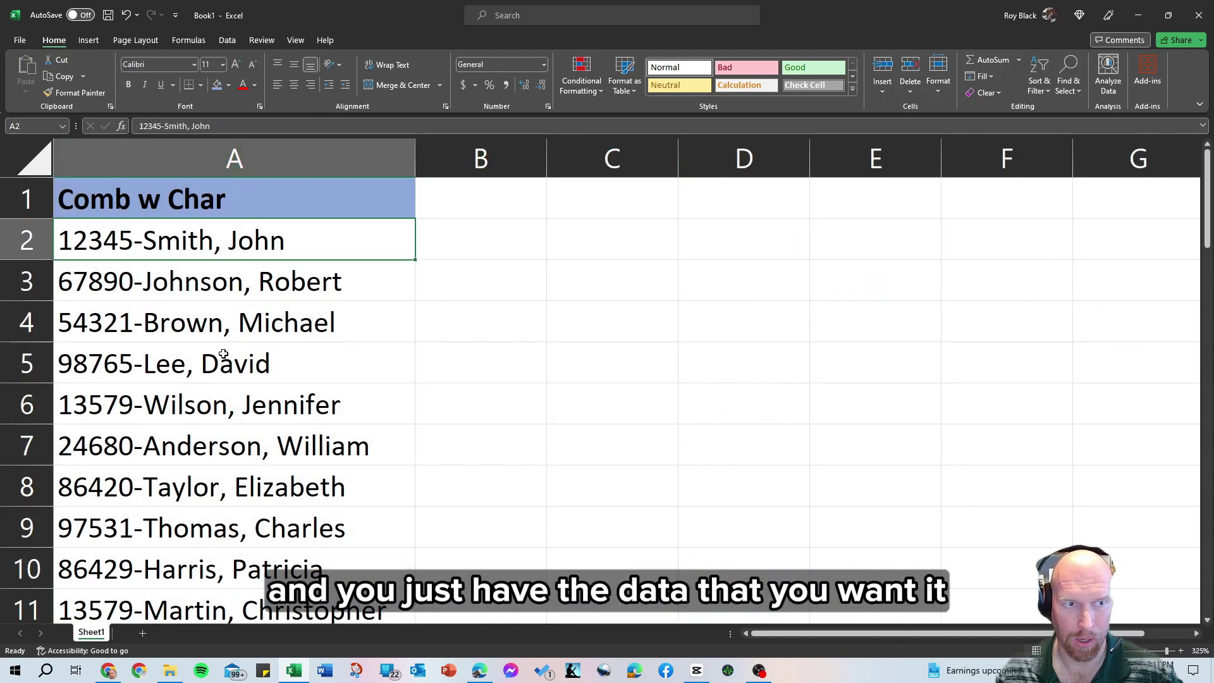